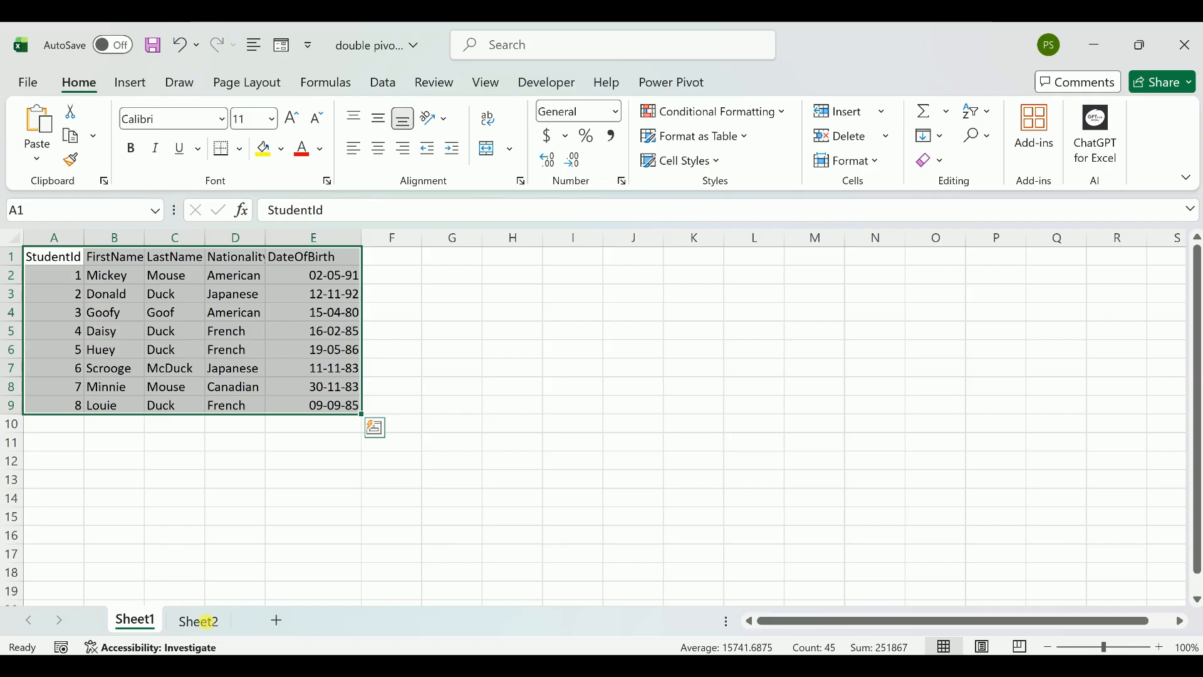
- Examine the ClassName, StudentId and Grade columns on Sheet2
click(198, 621)
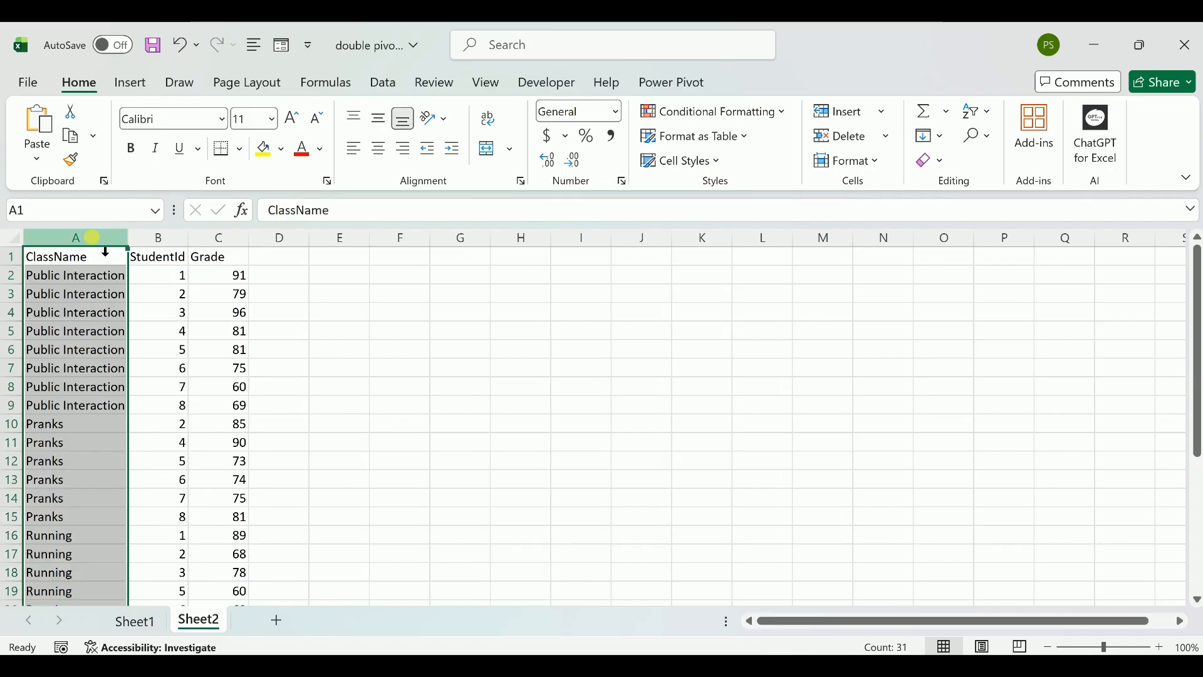
click(92, 236)
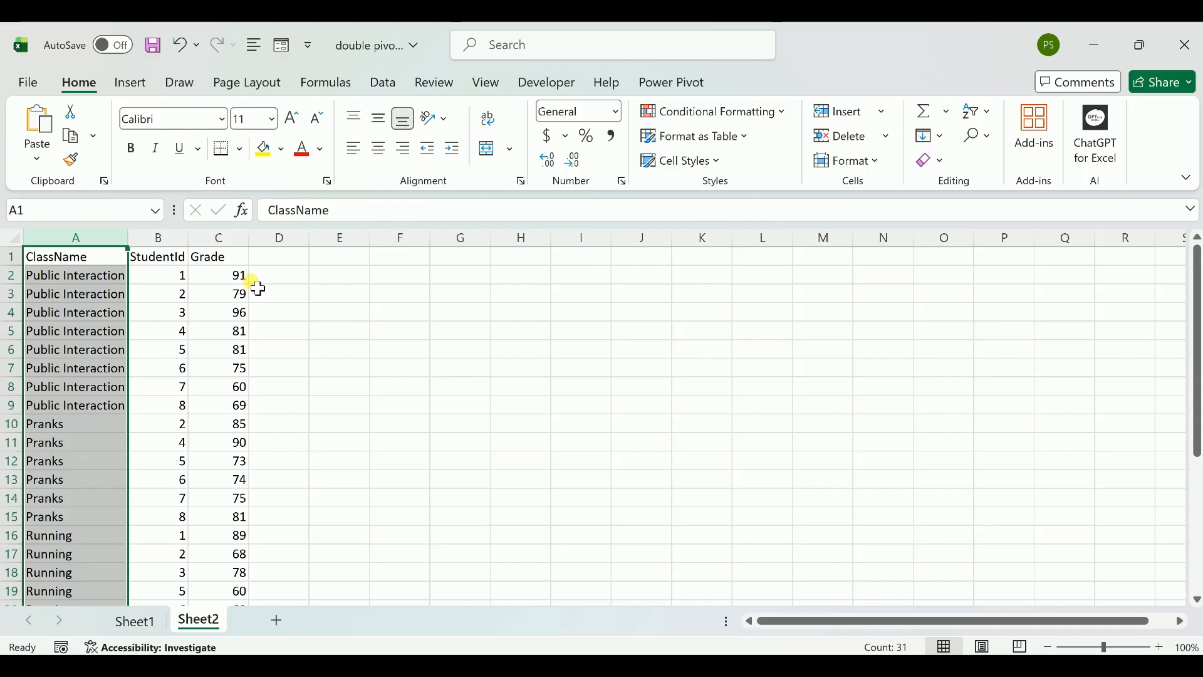
click(381, 316)
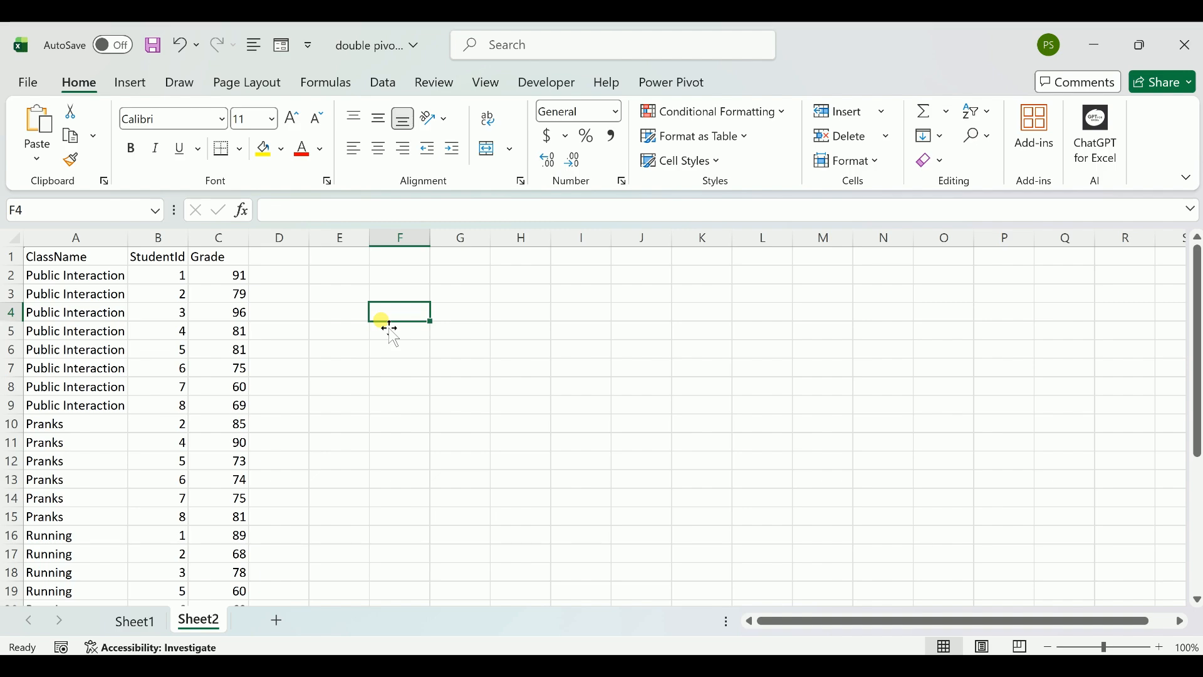
- Convert the student data on Sheet1 into a table with headers and name it Student
click(134, 621)
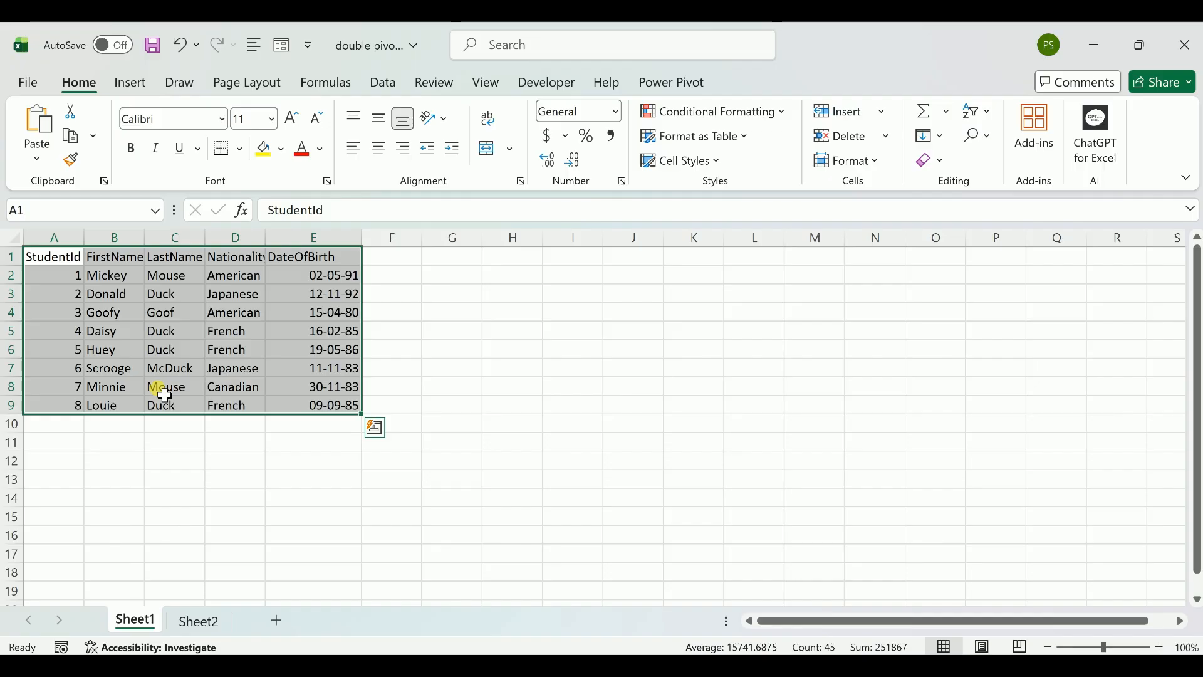
key(ctrl+t)
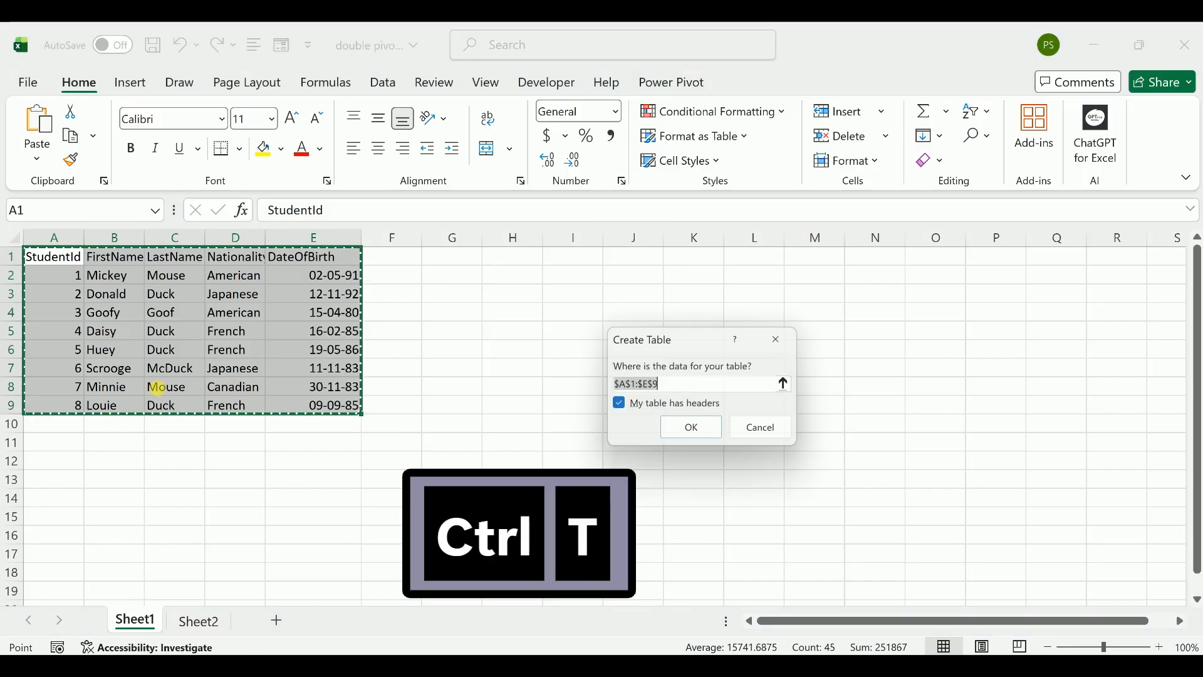
key(Return)
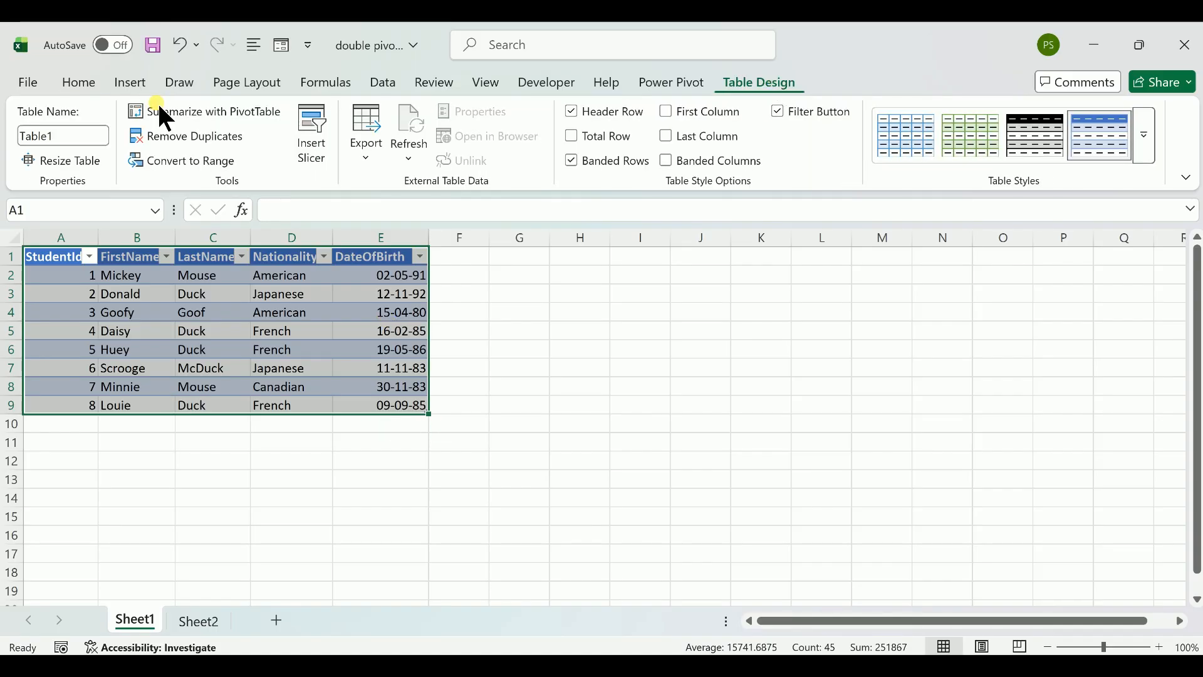
click(95, 135)
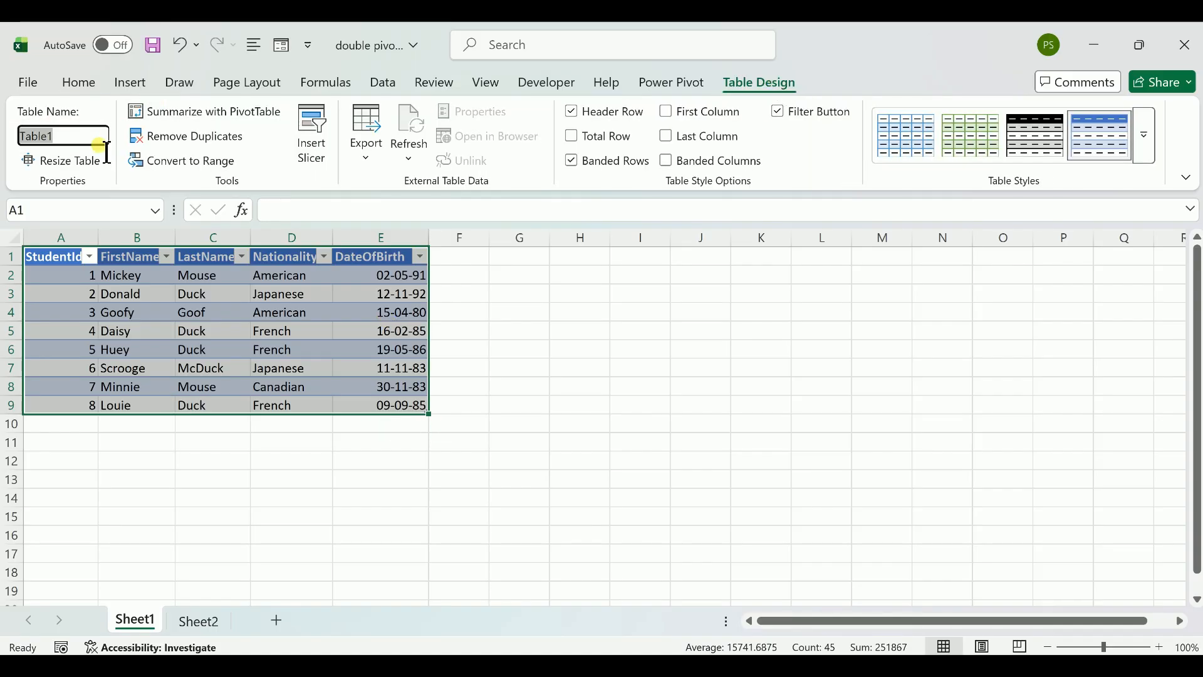
key(BackSpace)
text(Student)
key(Return)
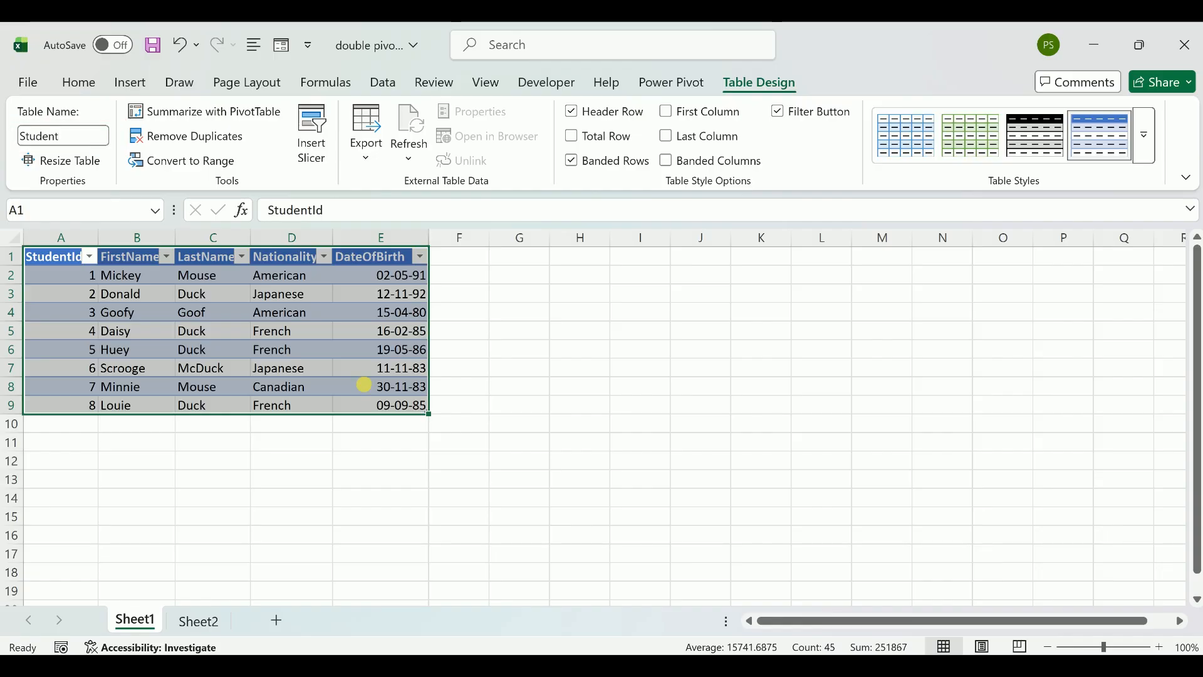
- Convert the class and grade data on Sheet2 into a table with headers and name it Classes
click(199, 621)
click(127, 478)
key(ctrl+a)
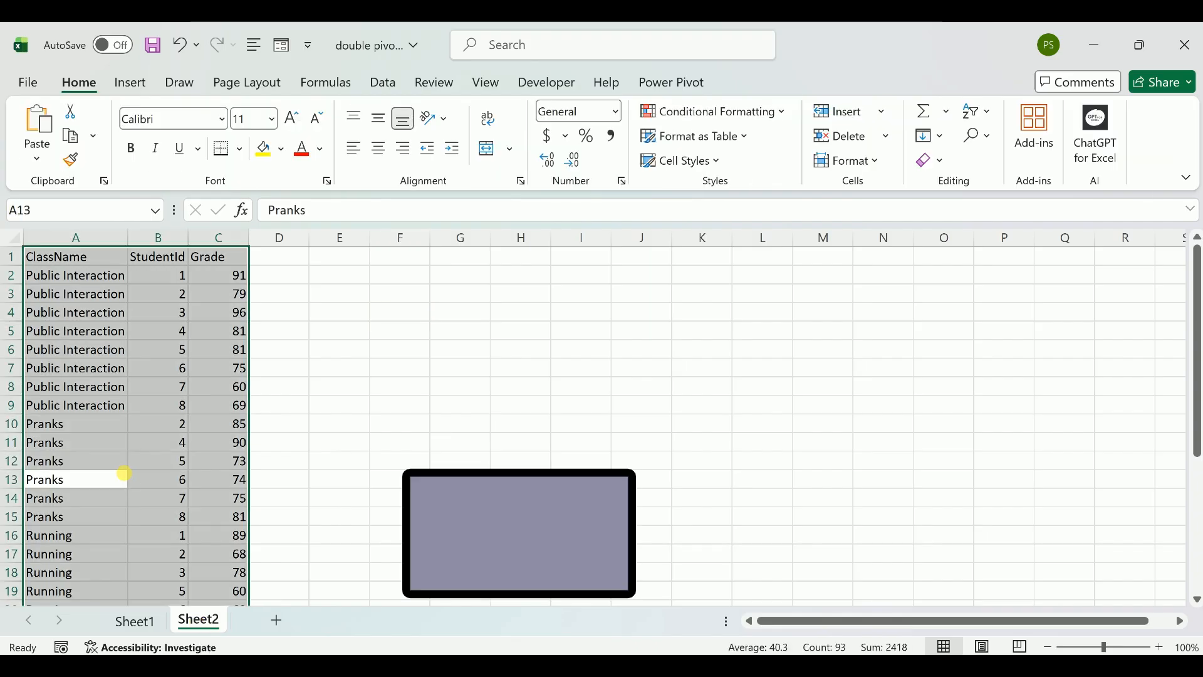
key(ctrl+t)
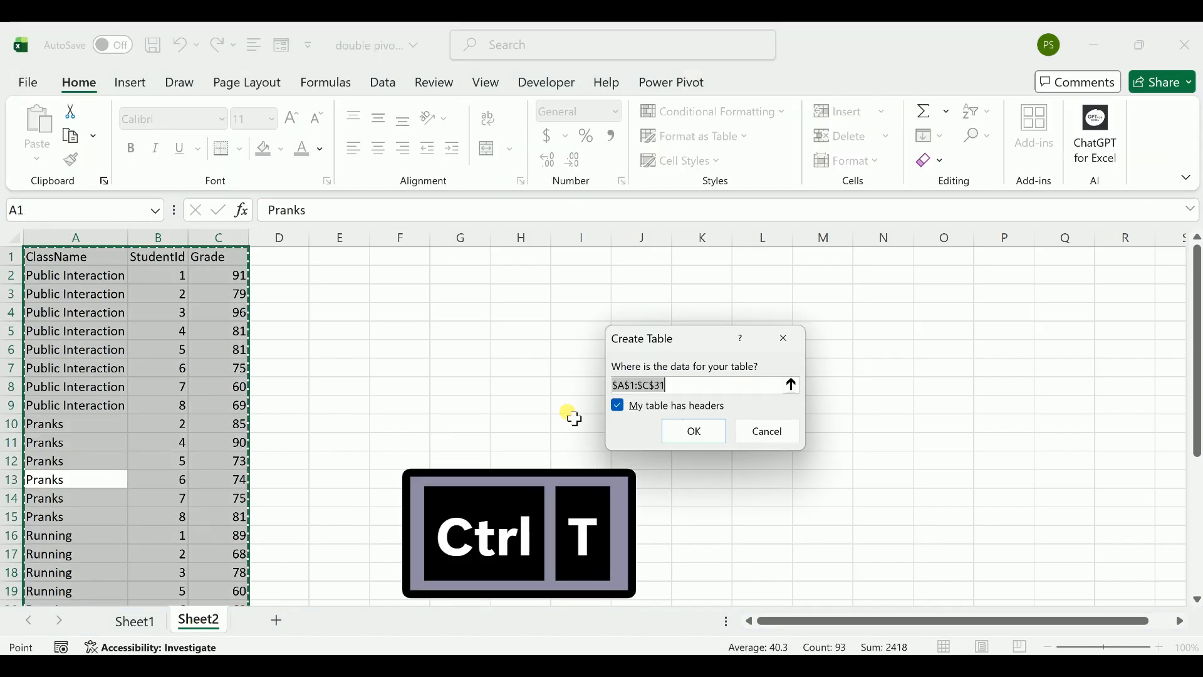
click(681, 433)
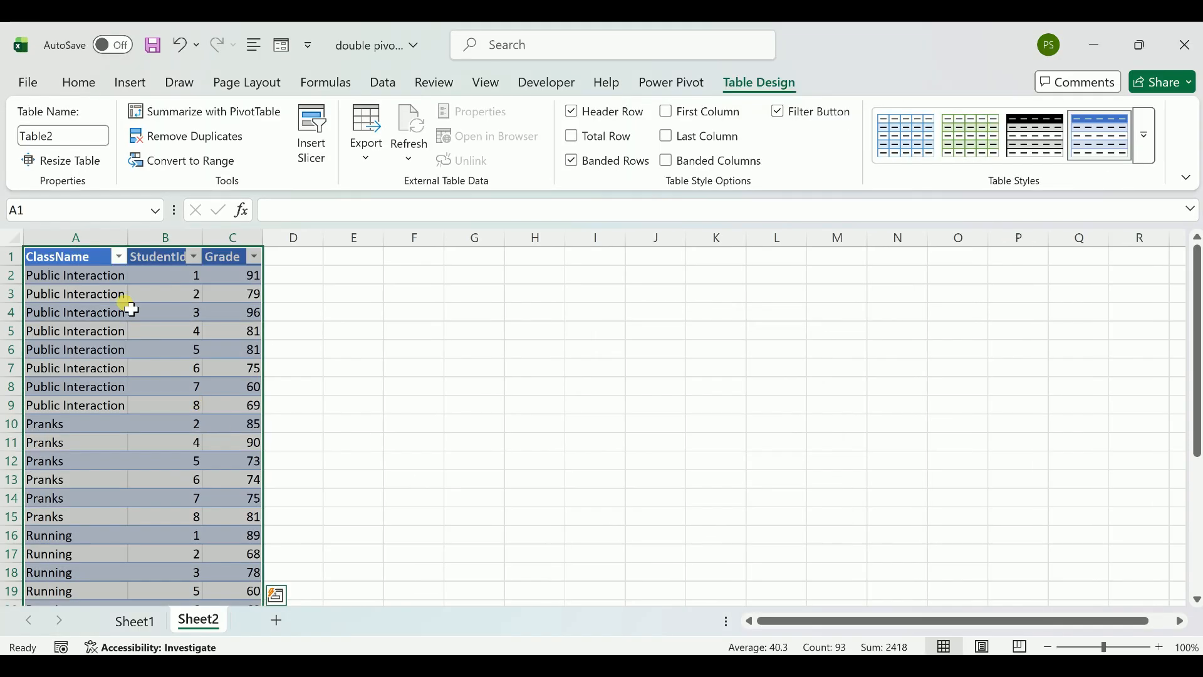
click(71, 132)
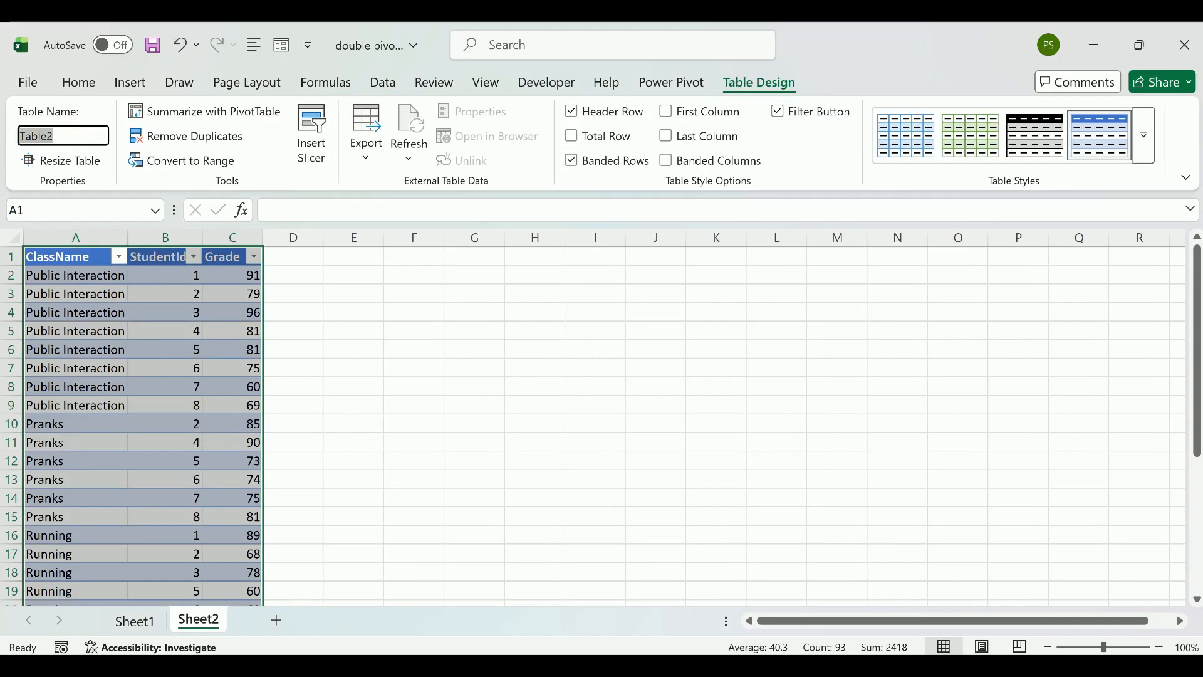
key(BackSpace)
text(Classes)
key(Return)
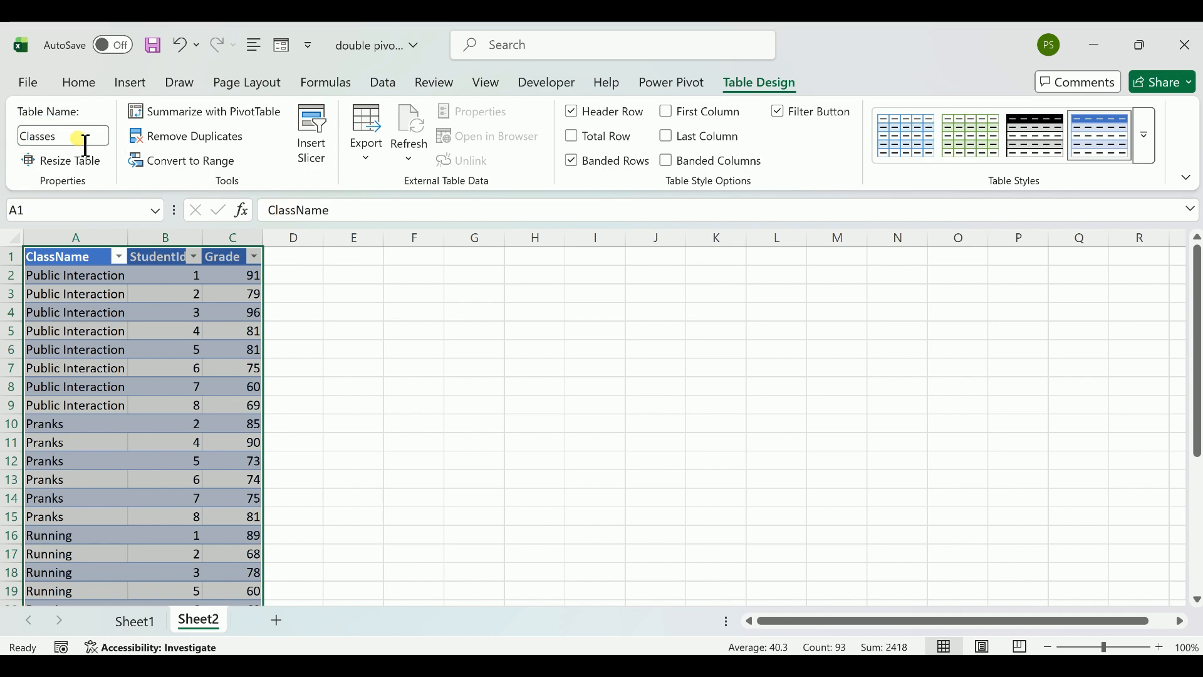
click(421, 368)
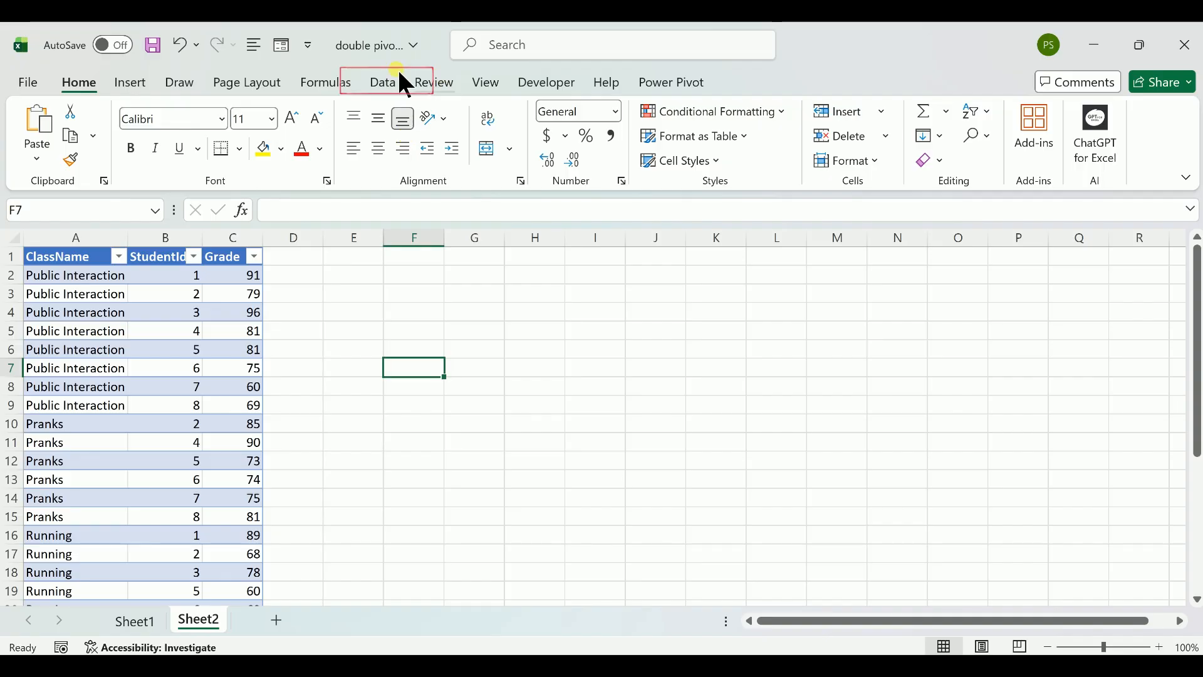
click(389, 82)
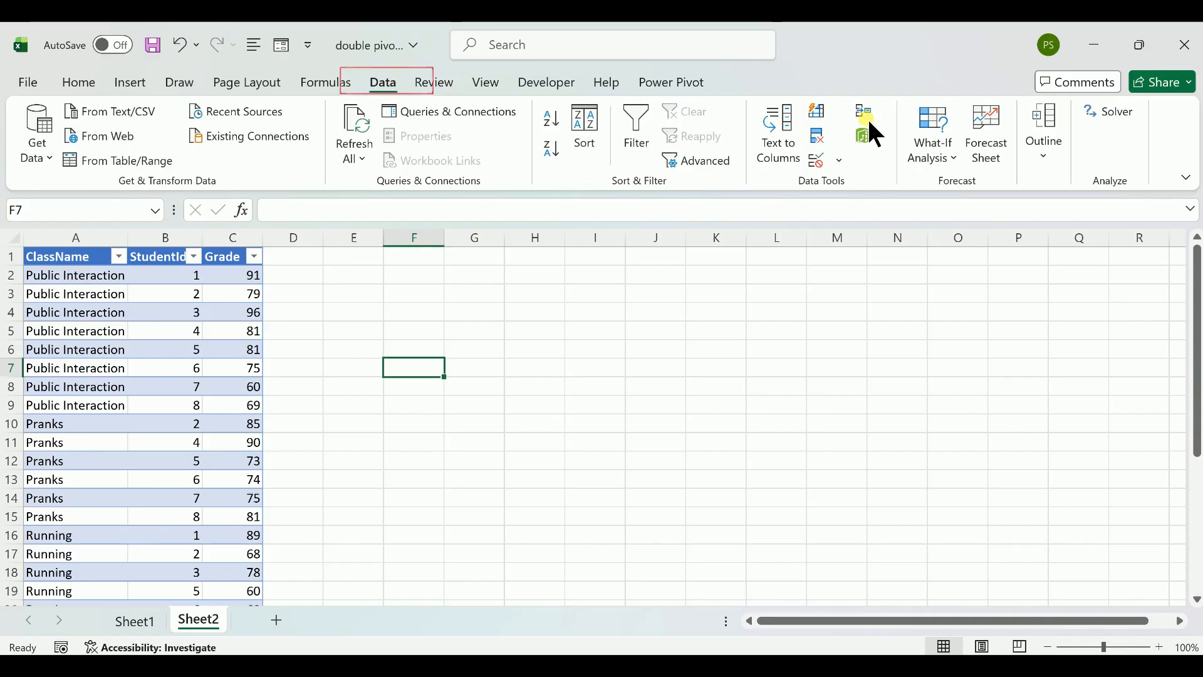
click(875, 136)
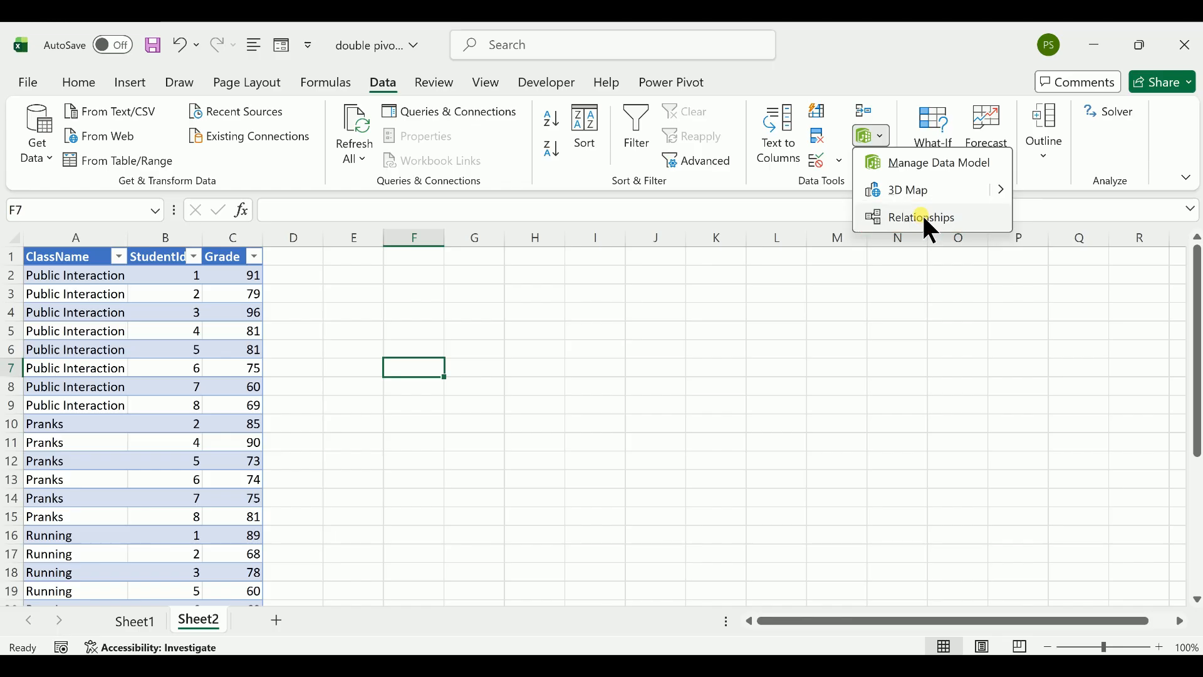
click(922, 215)
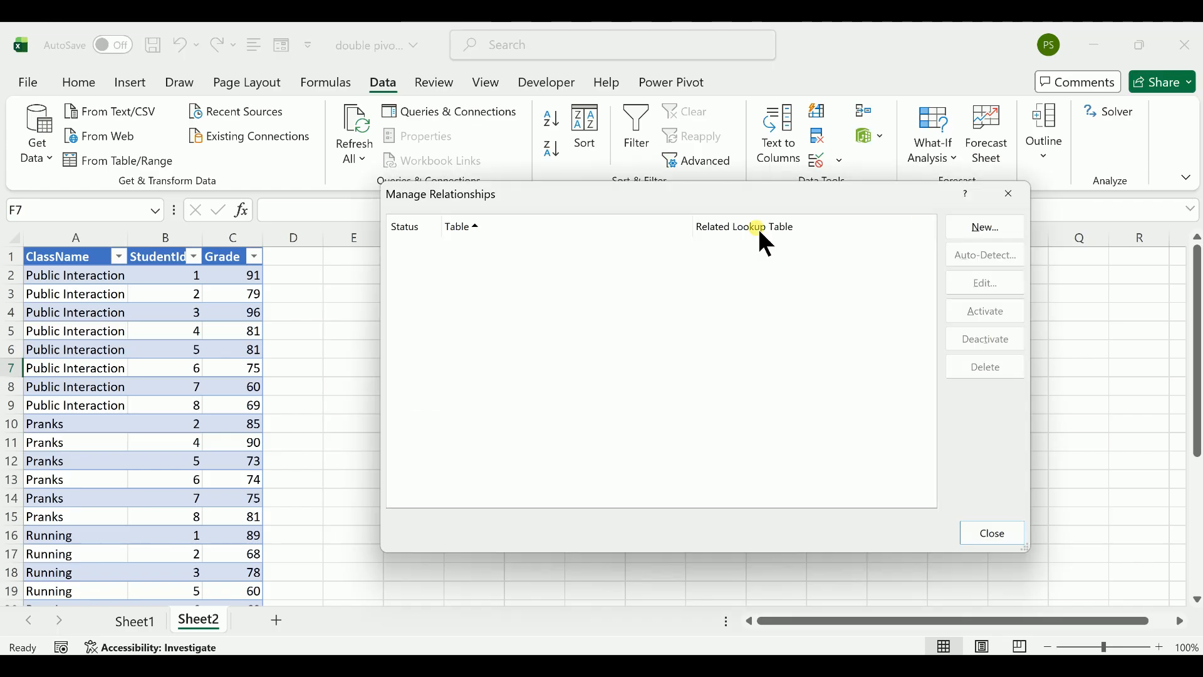
click(964, 233)
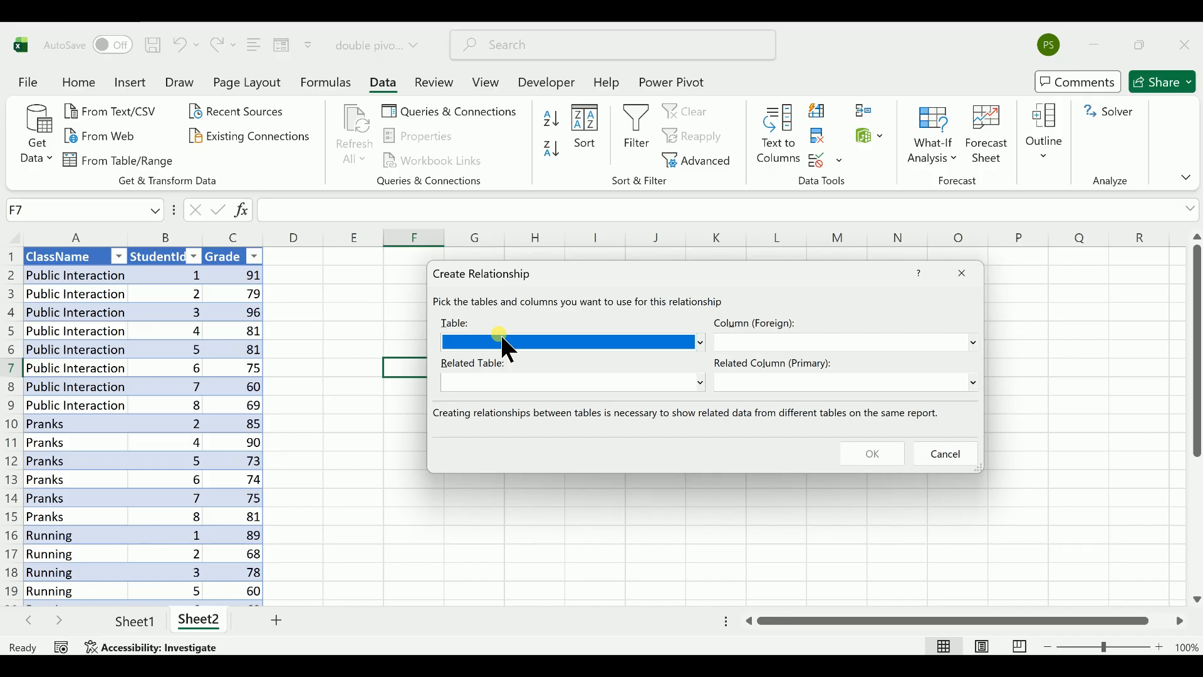
click(964, 454)
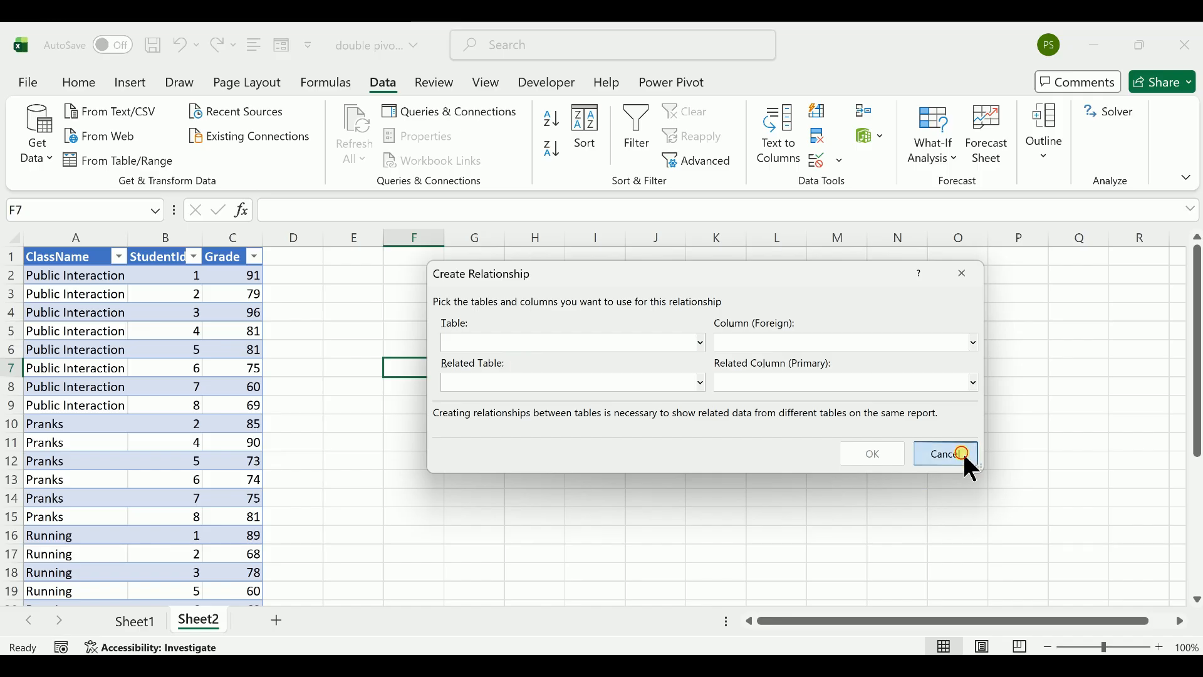
click(1001, 532)
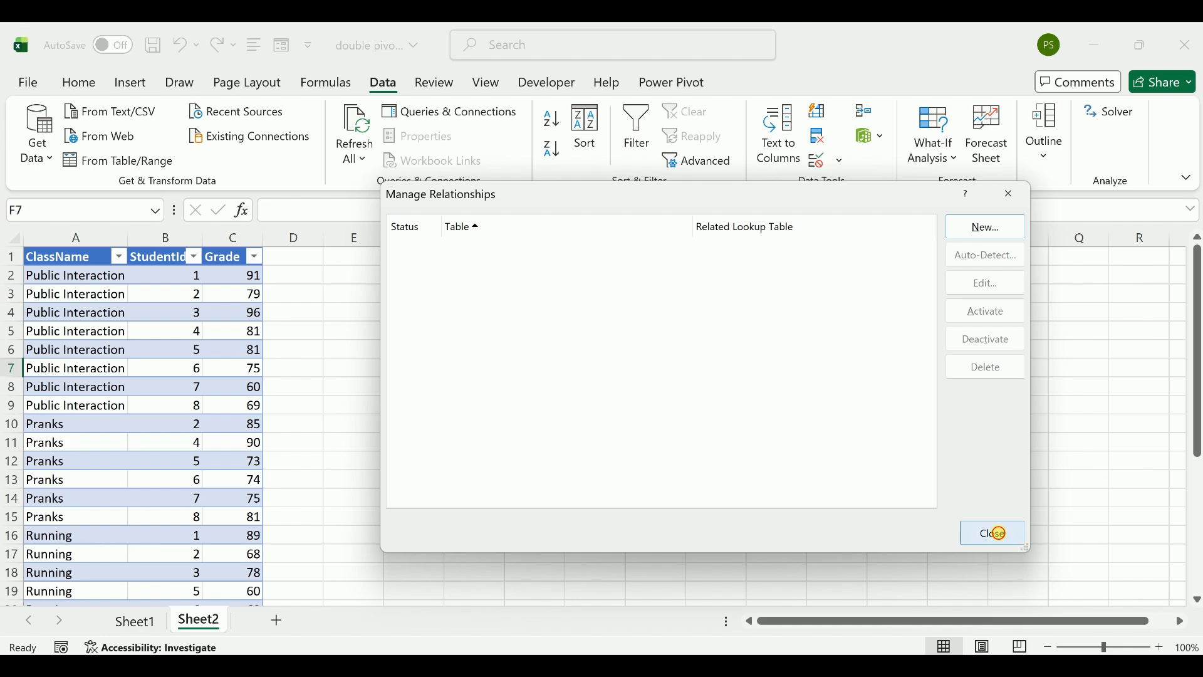
- Compare the Student table on Sheet1 with the Classes table on Sheet2, examining the StudentId column in each
click(134, 622)
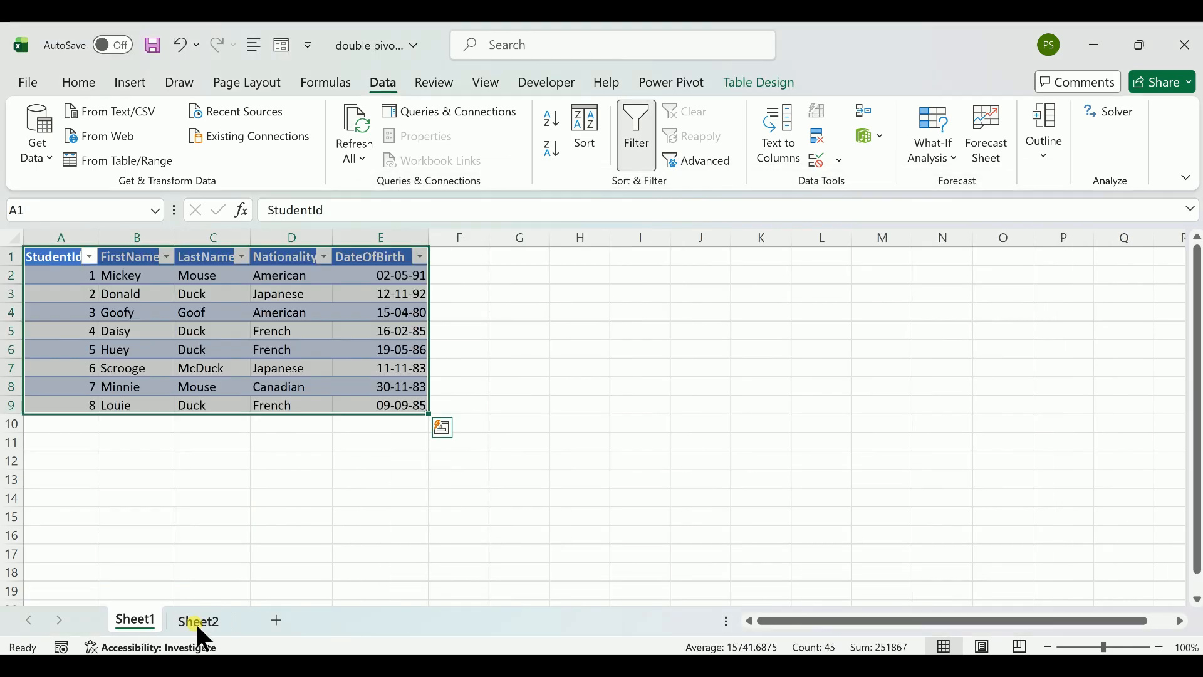
click(197, 622)
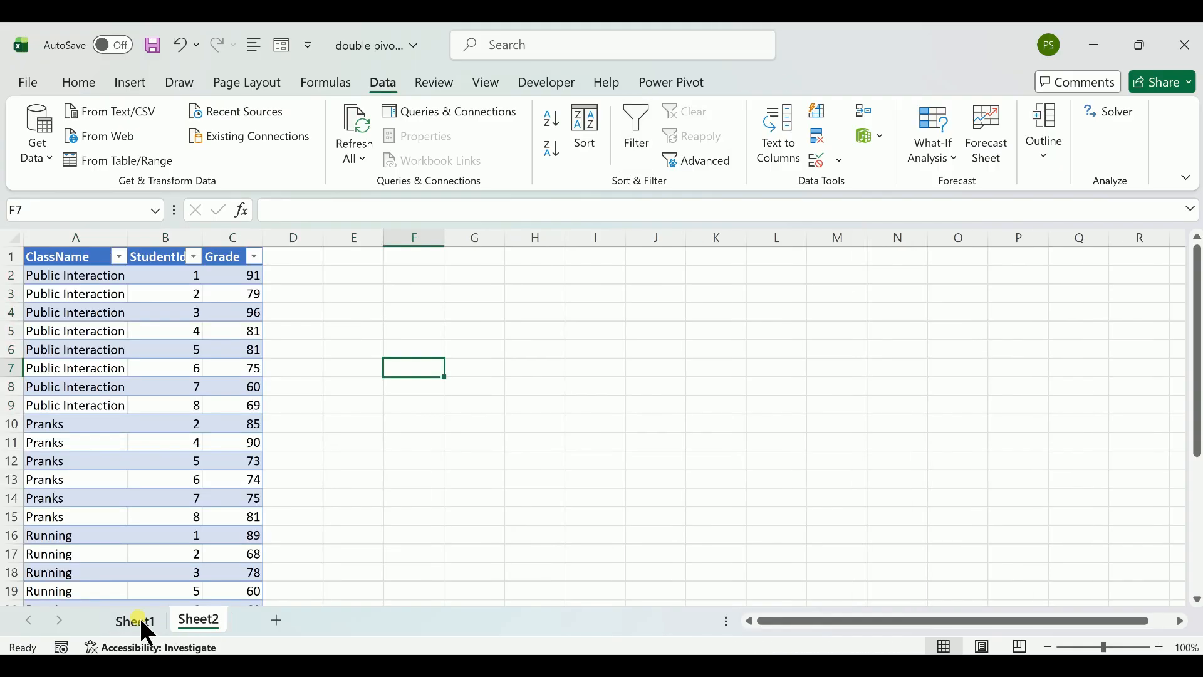
click(138, 620)
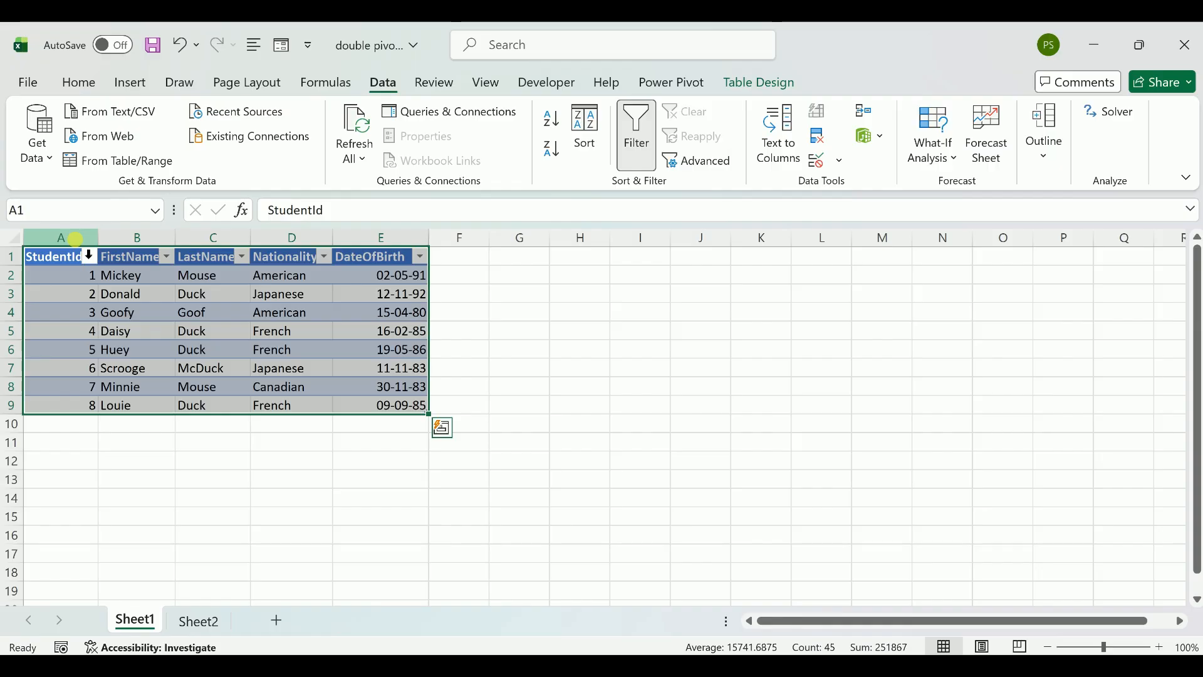
click(78, 237)
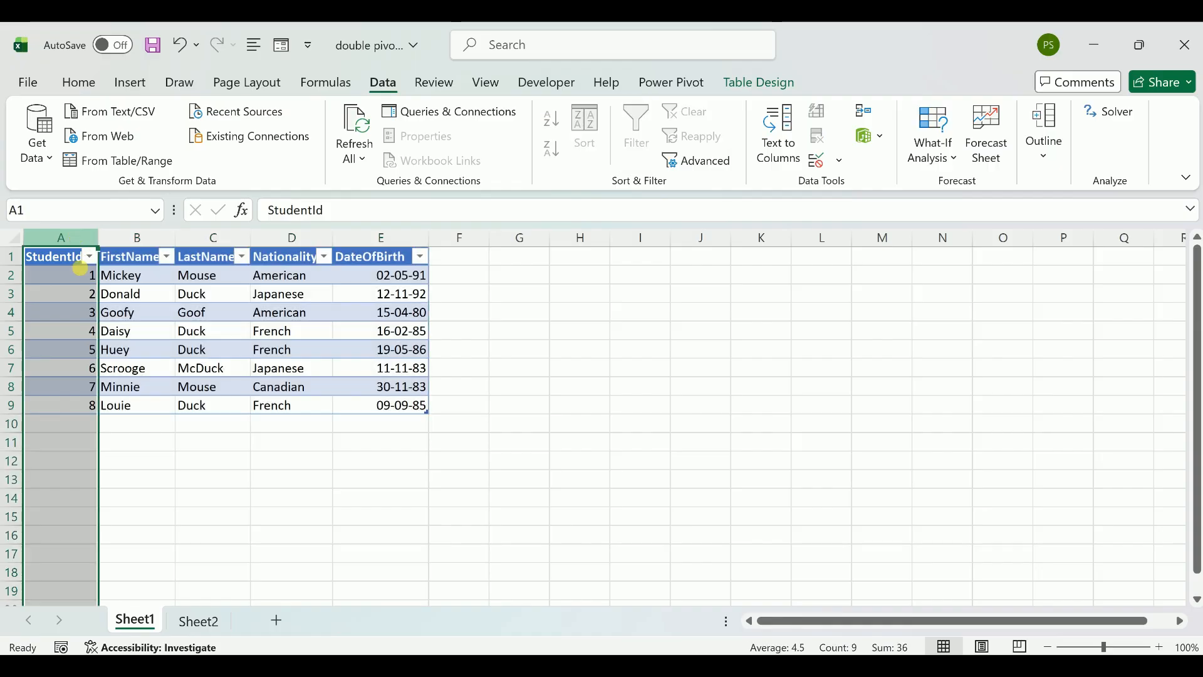
click(201, 621)
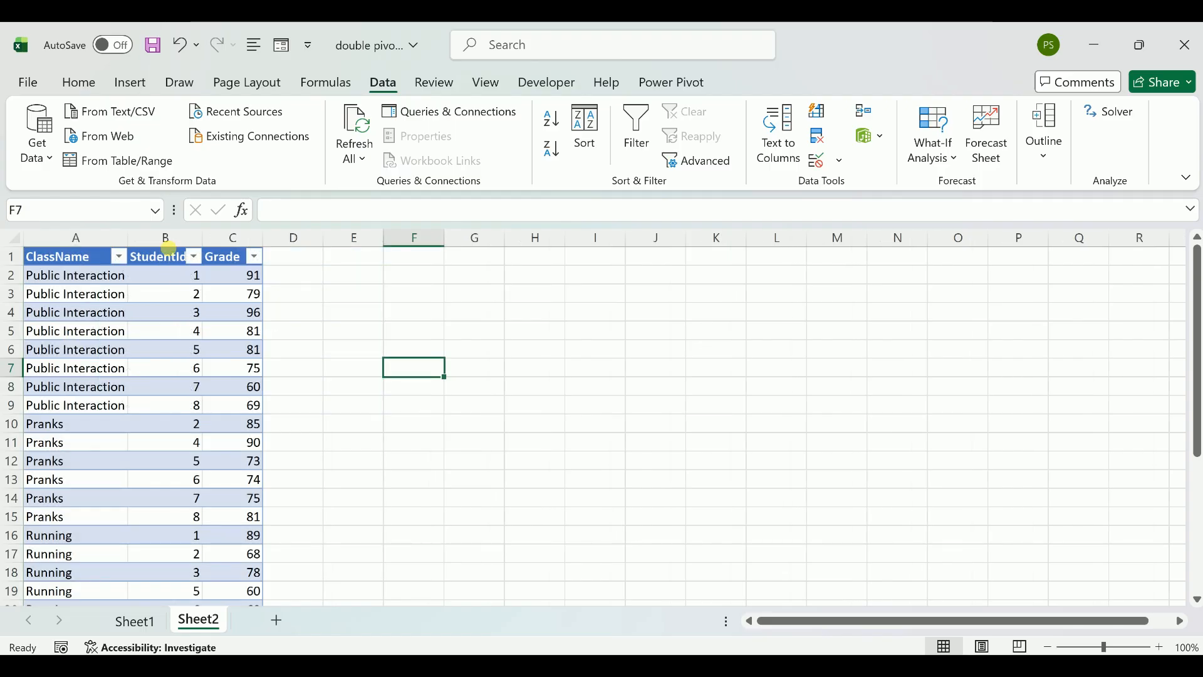
click(180, 249)
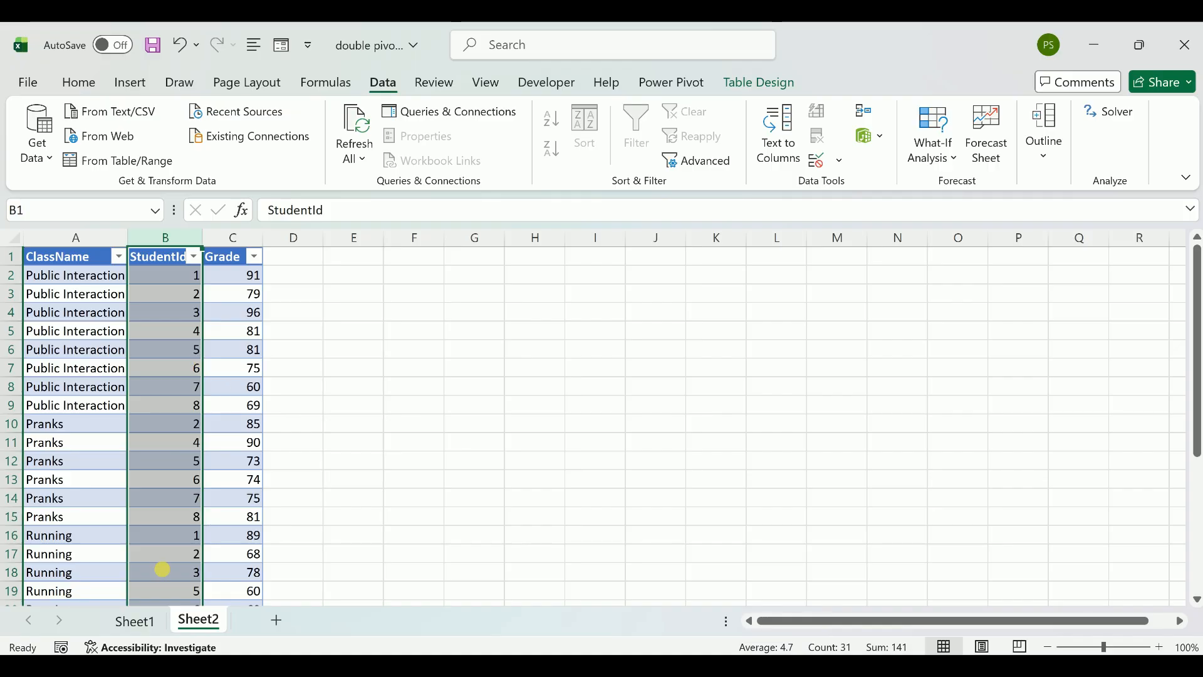
click(142, 619)
click(70, 325)
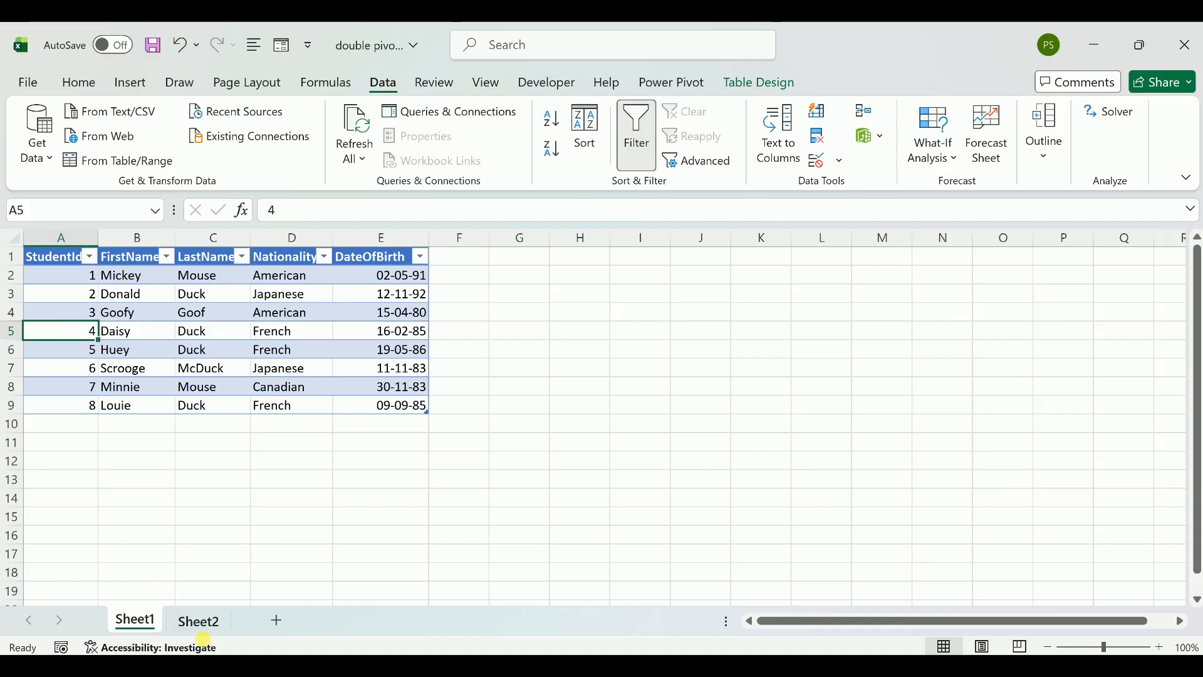
click(199, 624)
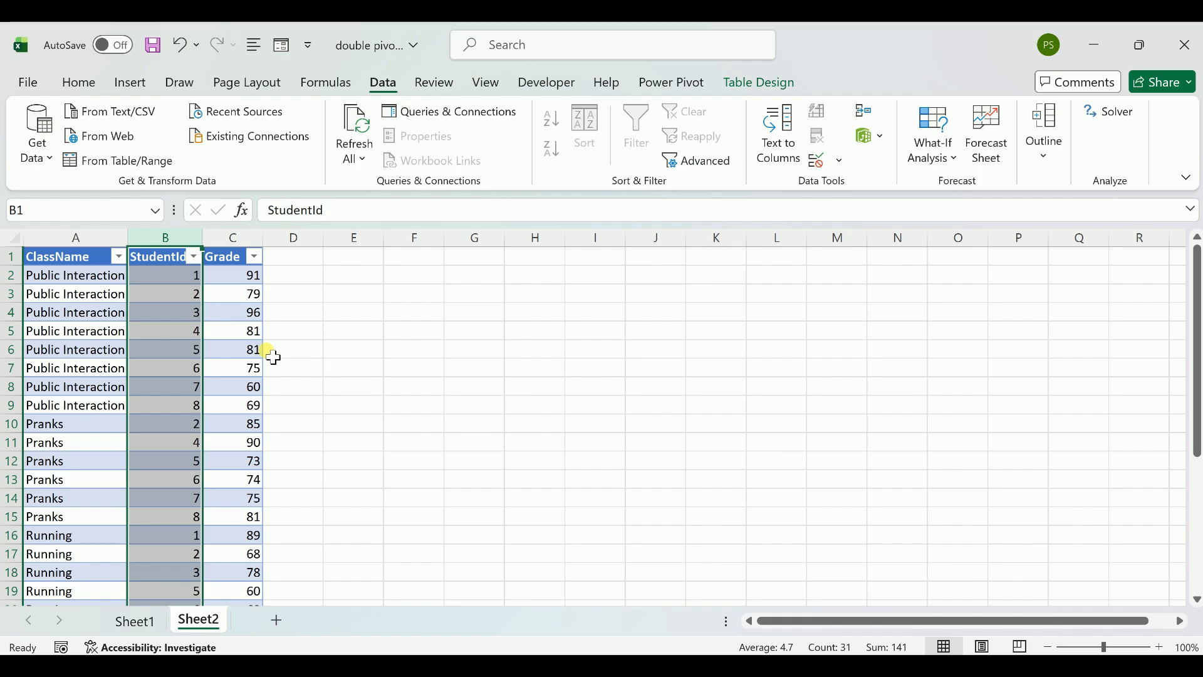
- Start a new table relationship with Classes as the table and Student as the related table
click(879, 138)
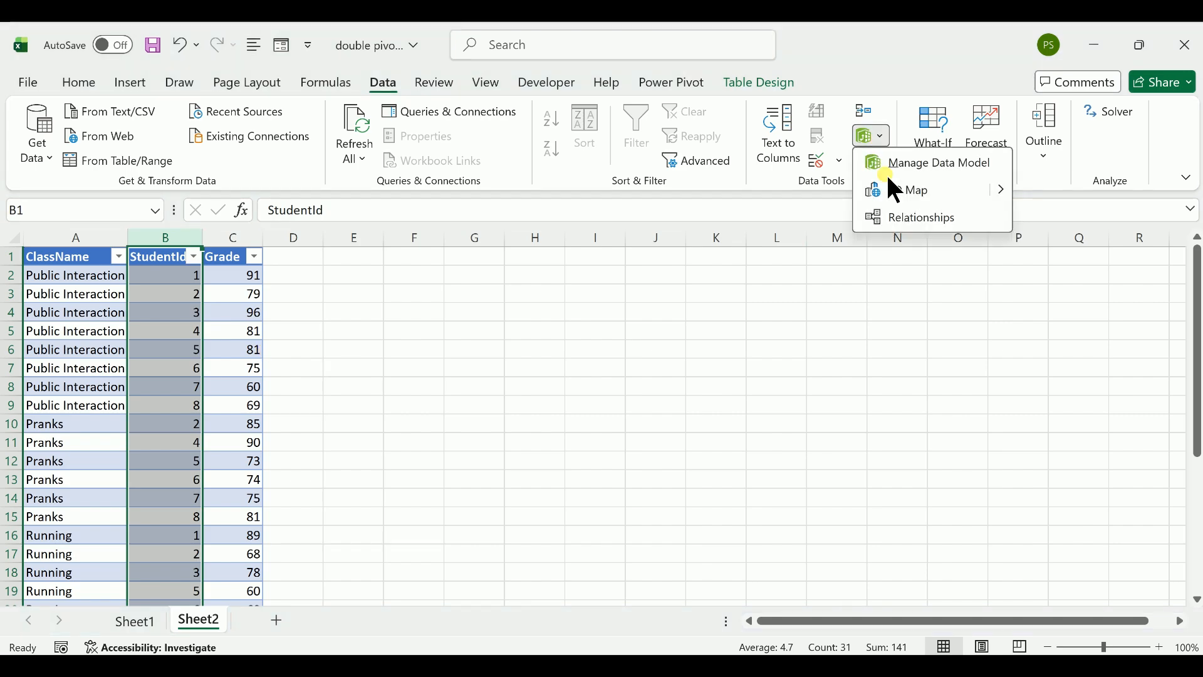
click(900, 216)
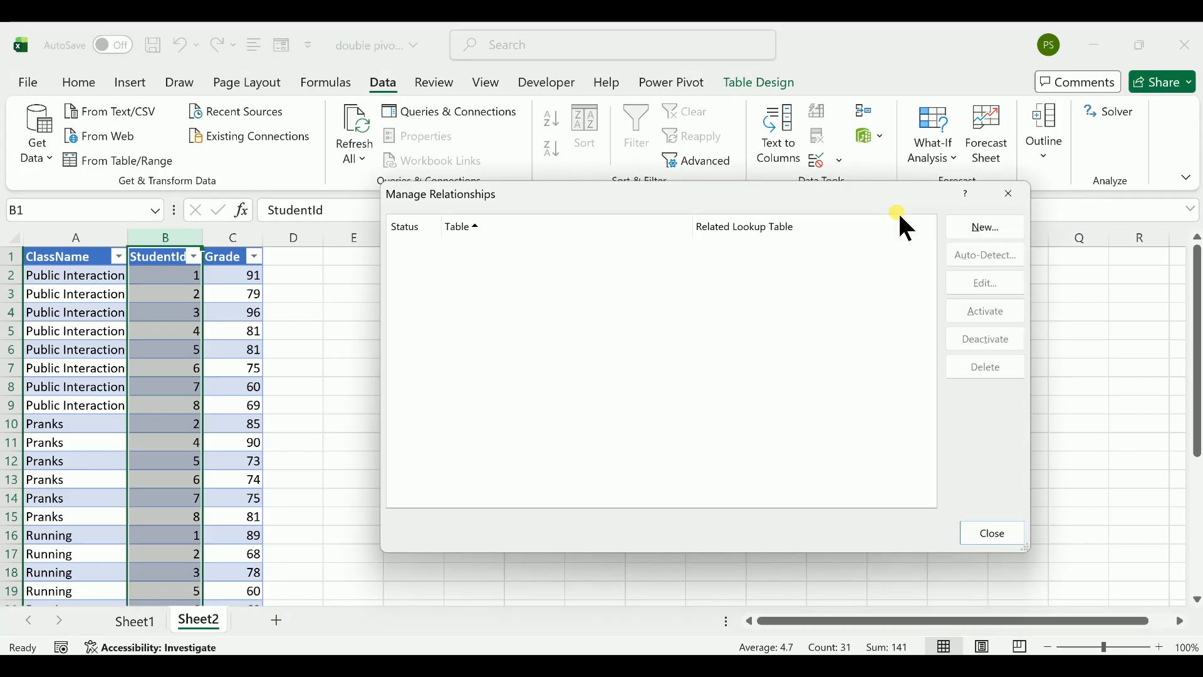
click(962, 227)
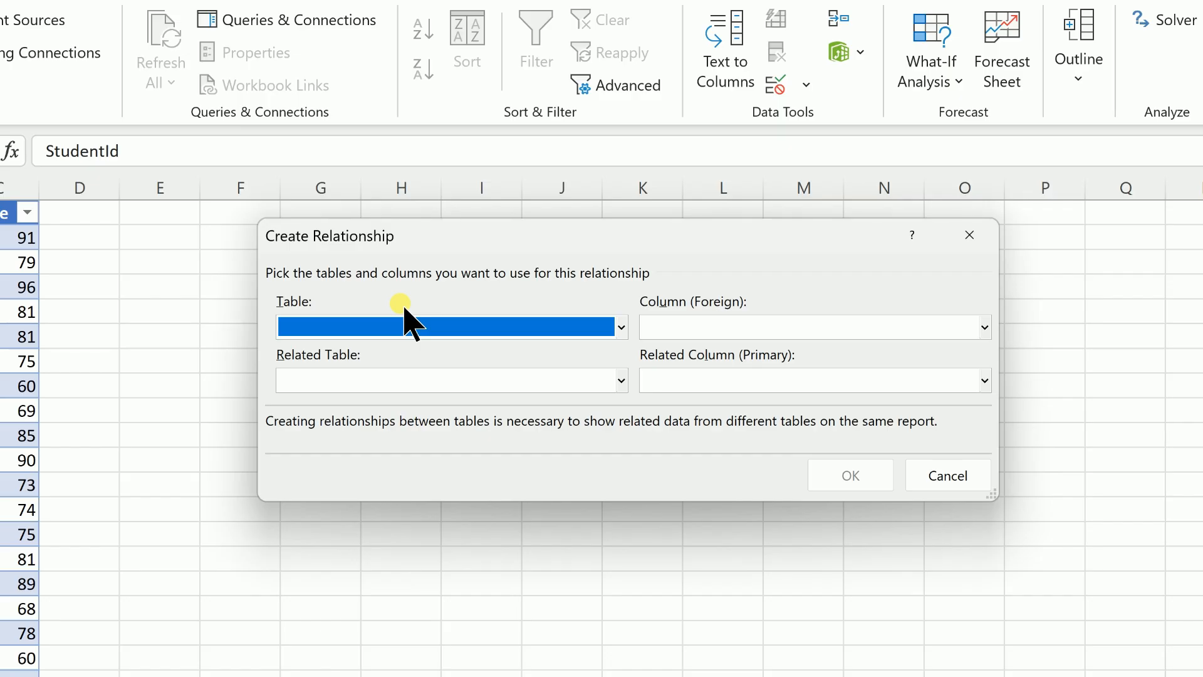
click(464, 317)
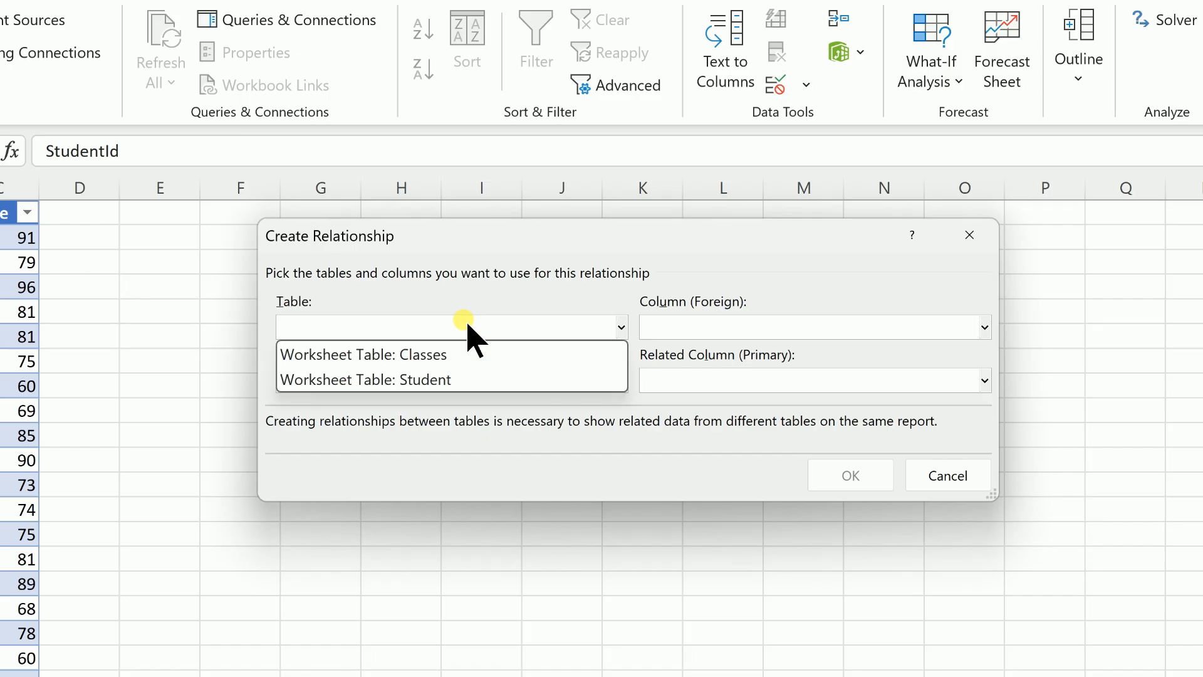
click(431, 354)
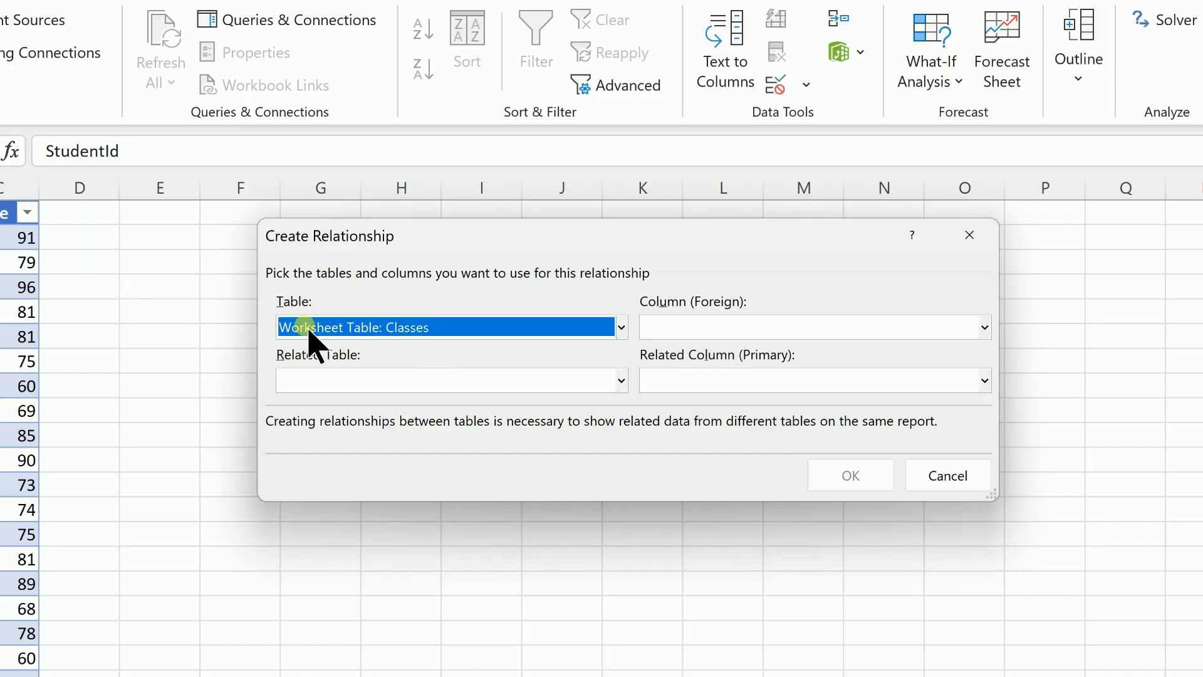
click(314, 384)
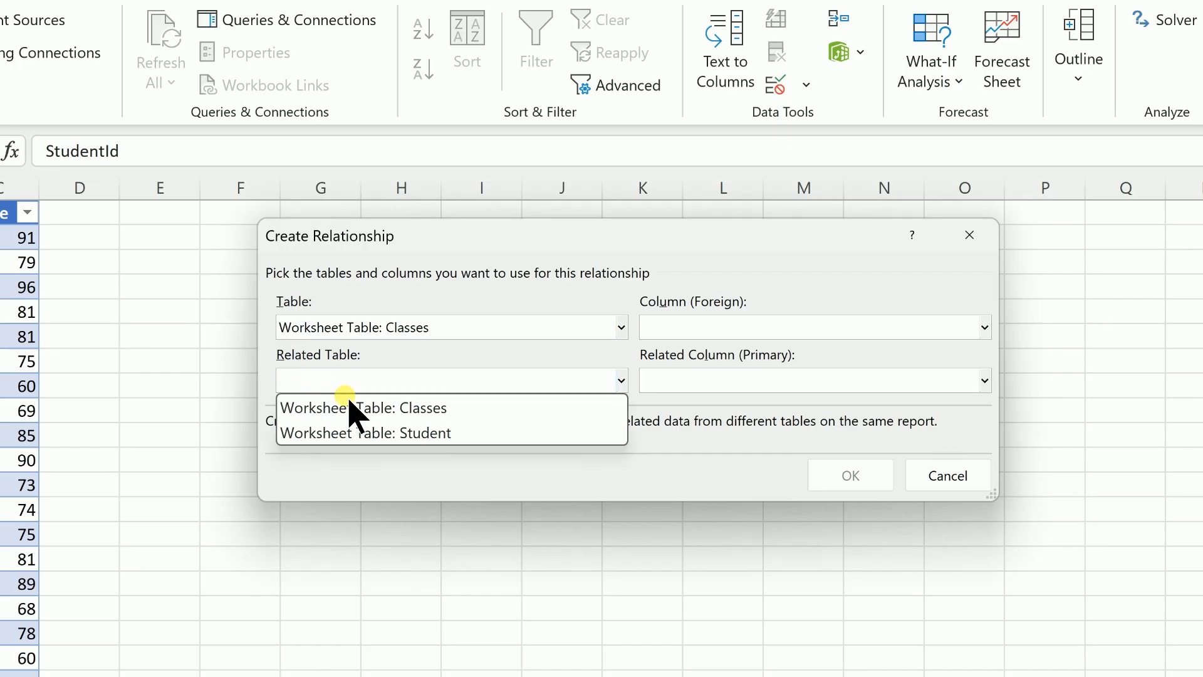
click(358, 434)
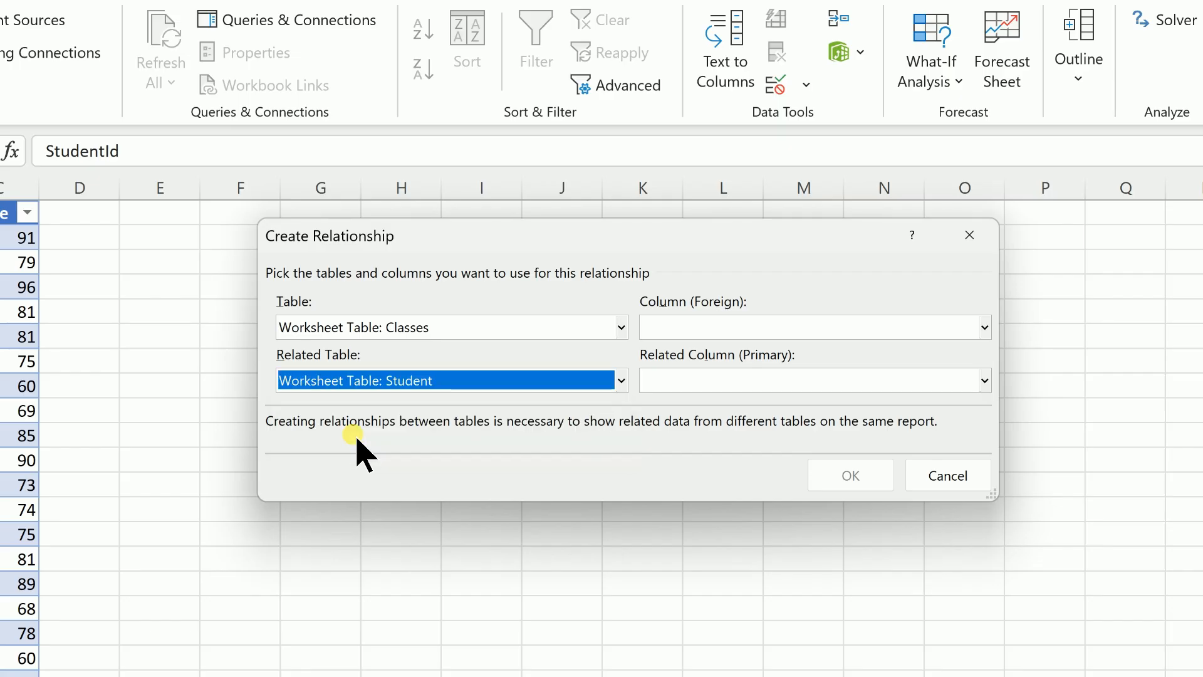
- Set StudentId as both the foreign and the related primary column, create the relationship and close the relationships manager
click(727, 321)
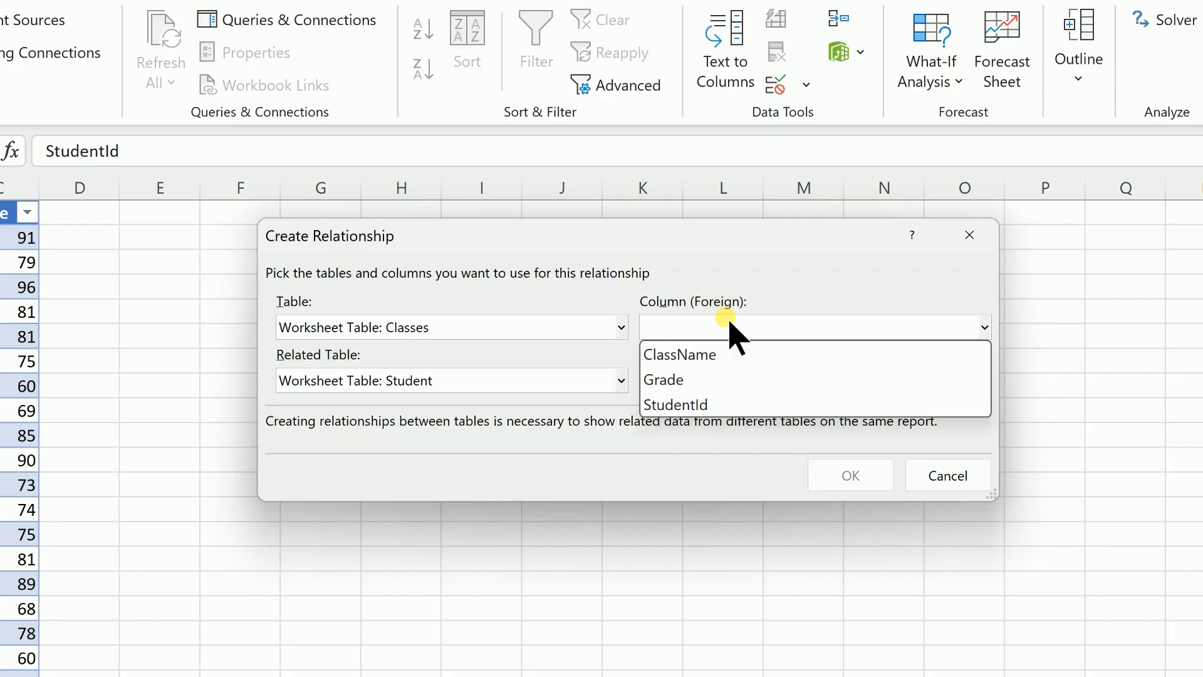
click(705, 406)
click(727, 385)
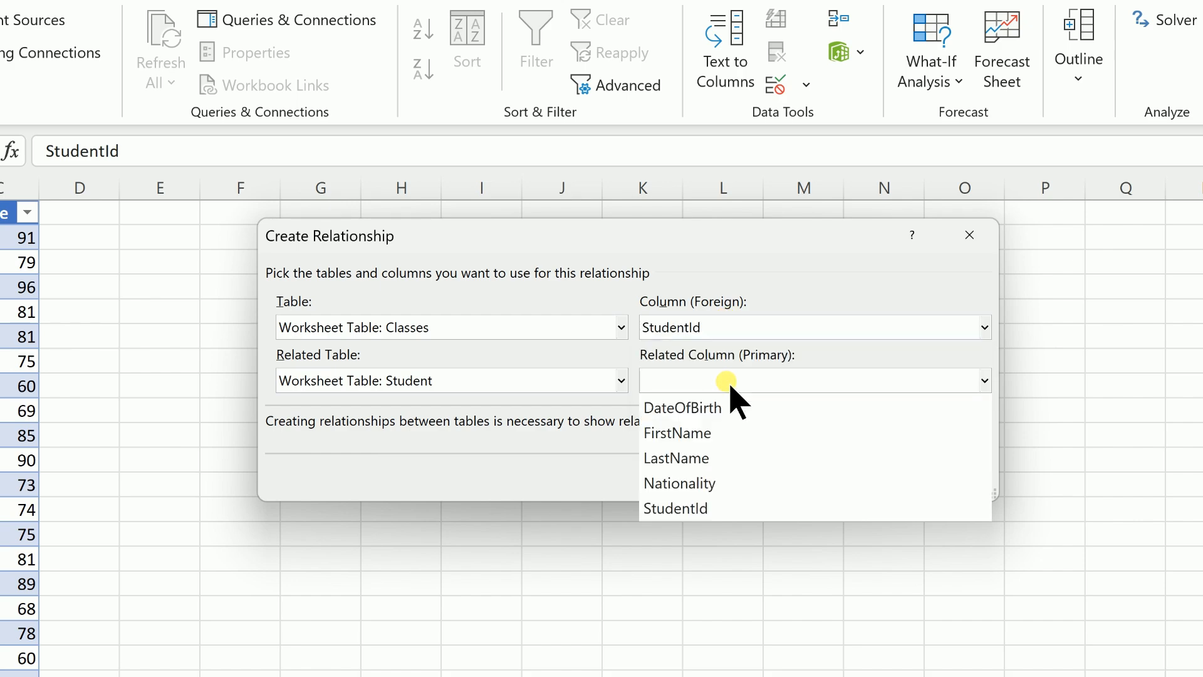
click(699, 508)
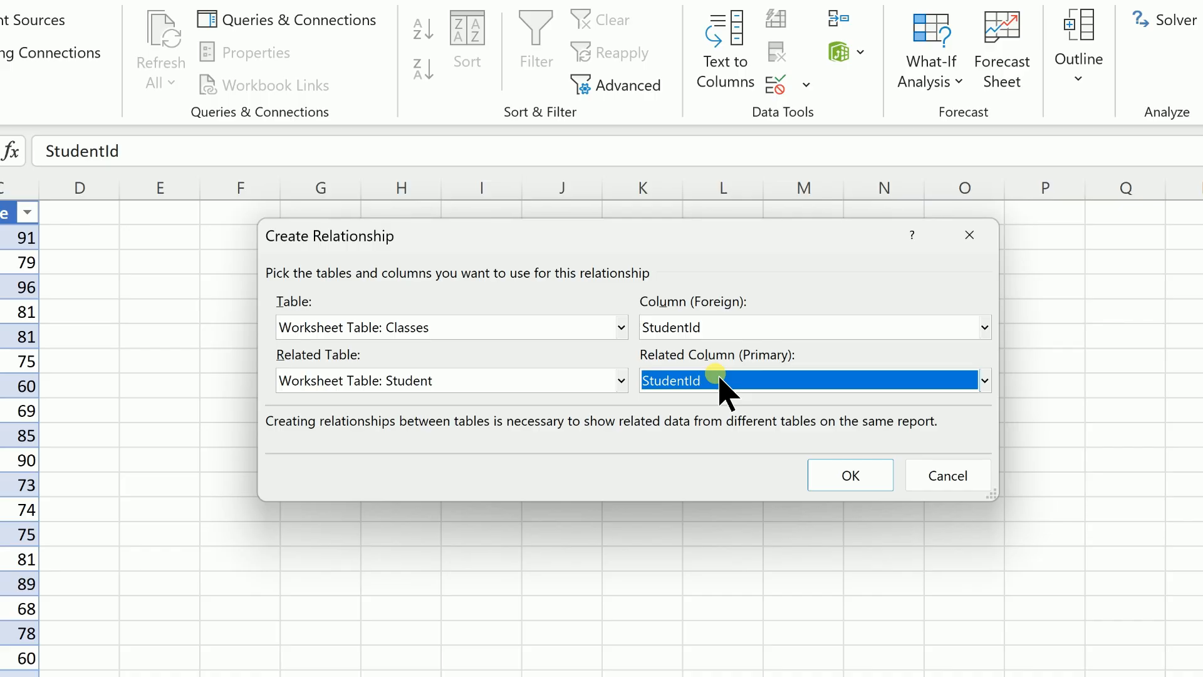
click(854, 476)
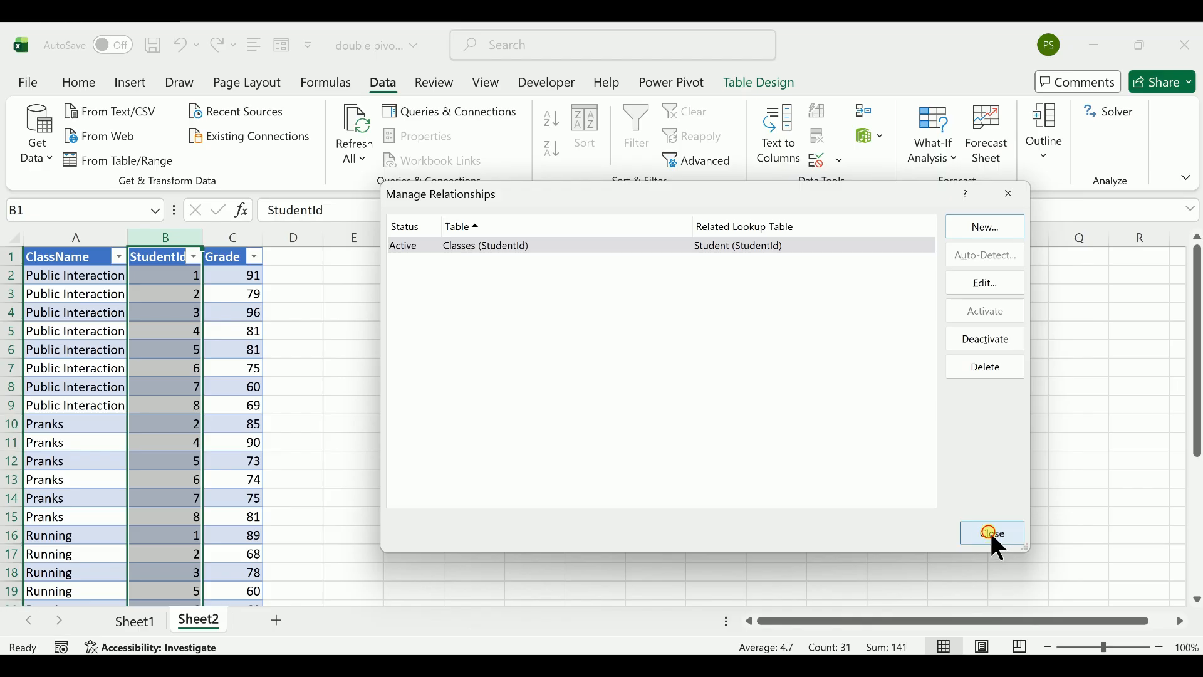
click(991, 532)
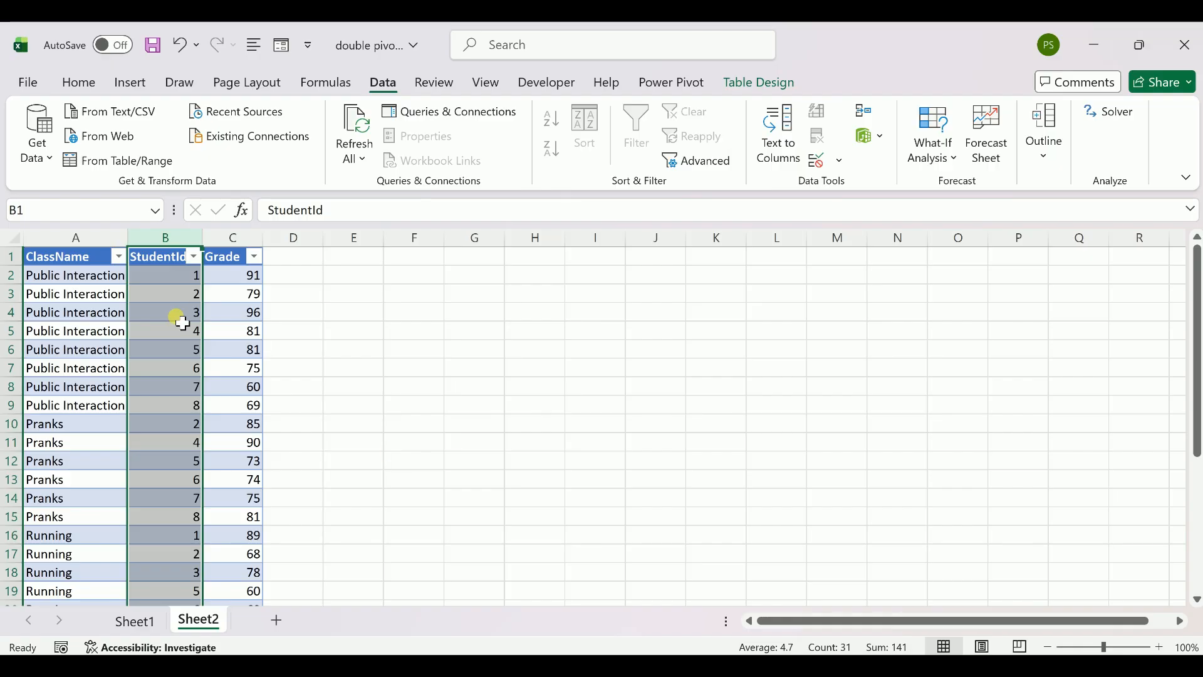
- Insert a PivotTable from the data model on the existing worksheet at cell H2 of Sheet2
click(129, 83)
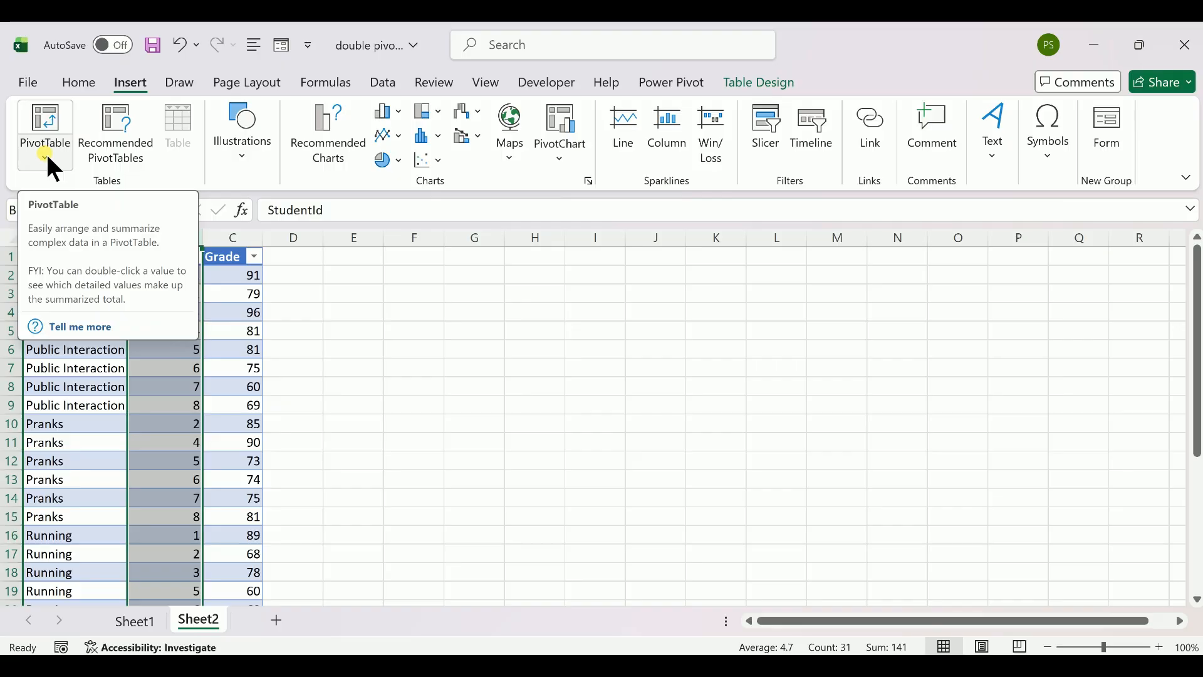
click(47, 158)
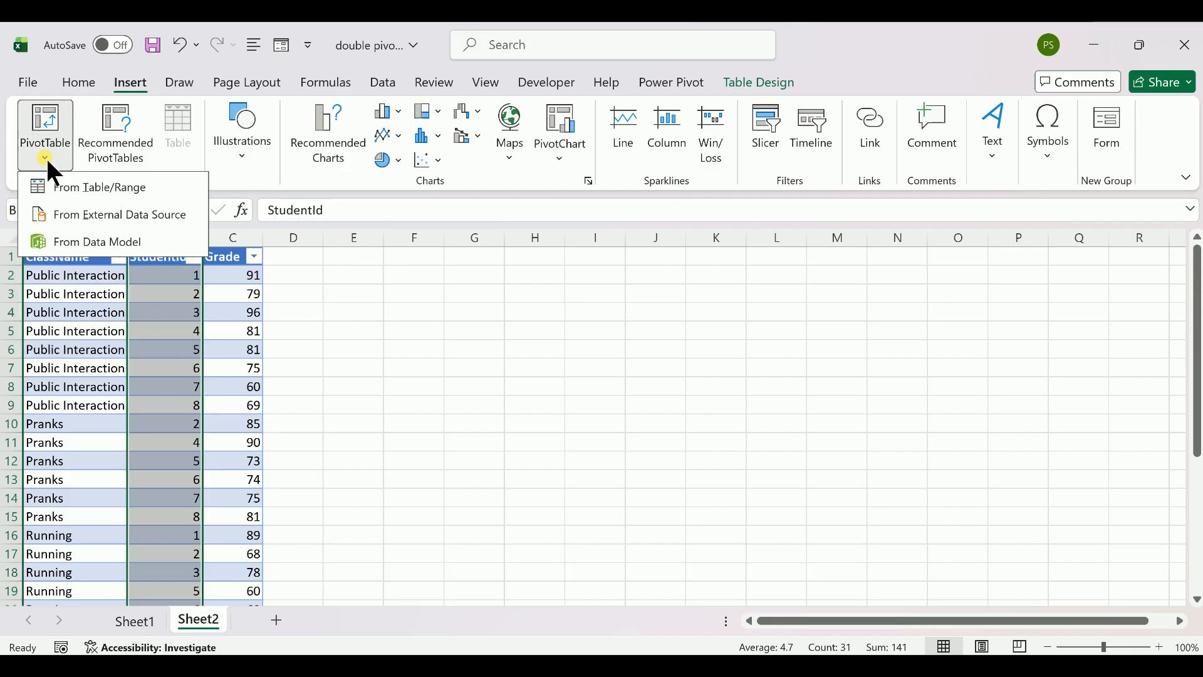
click(66, 239)
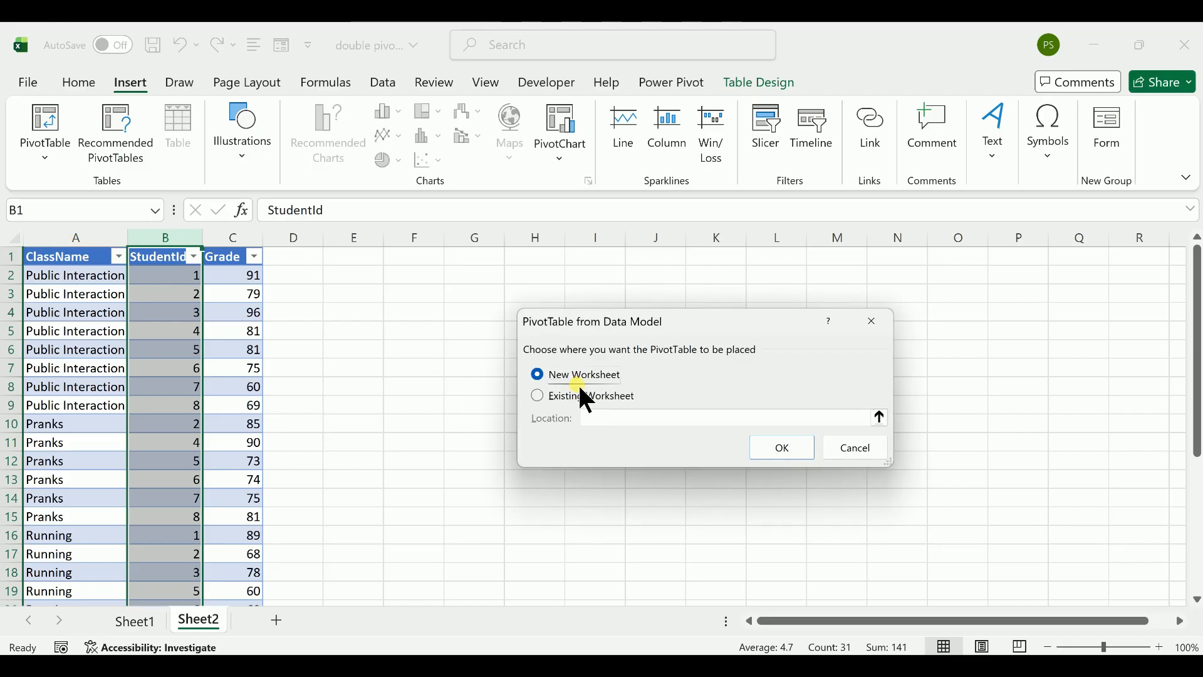
click(595, 382)
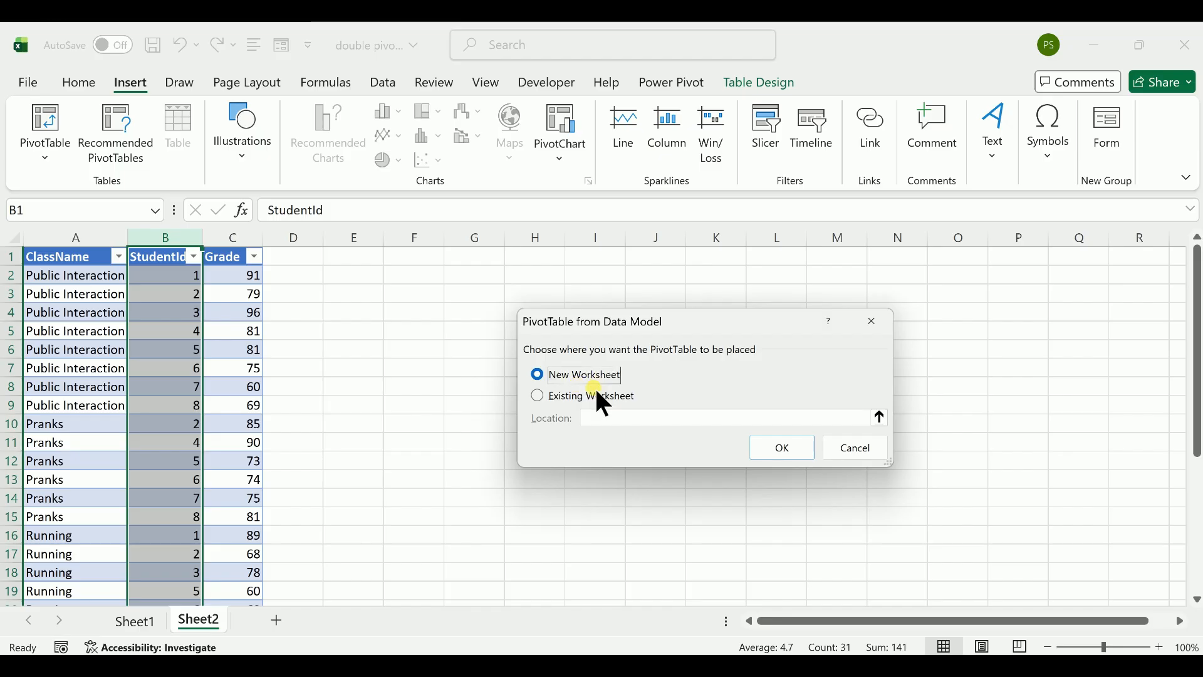
click(538, 395)
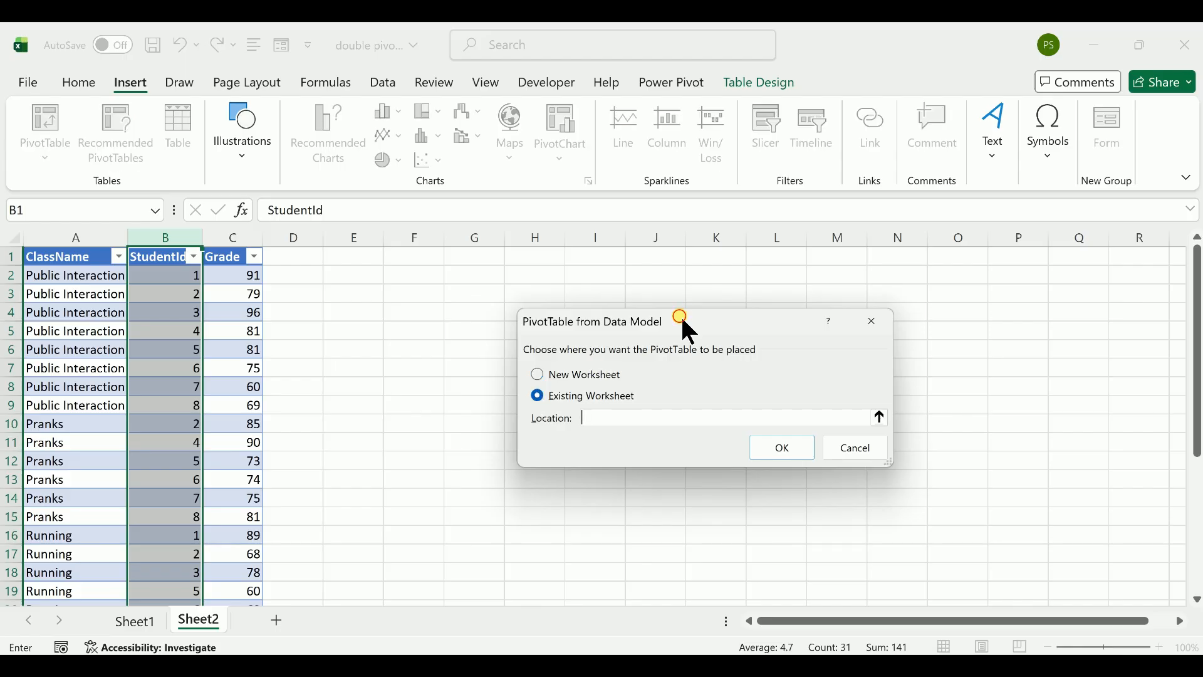
drag(680, 314, 462, 366)
click(410, 464)
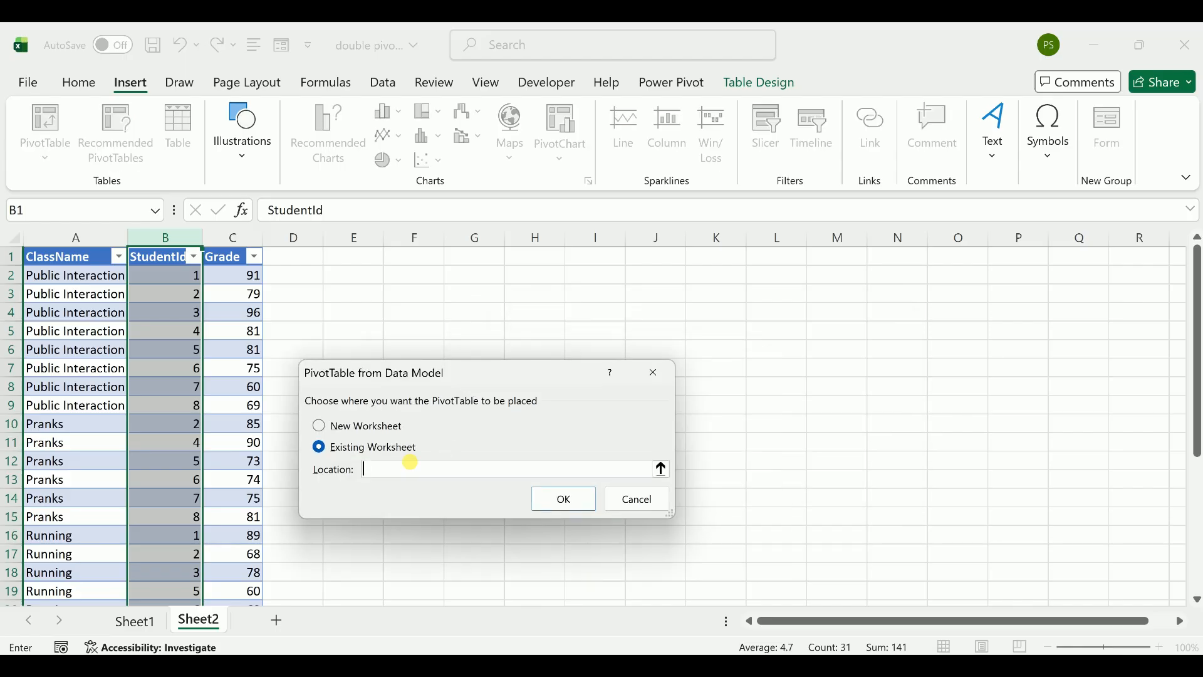
click(564, 274)
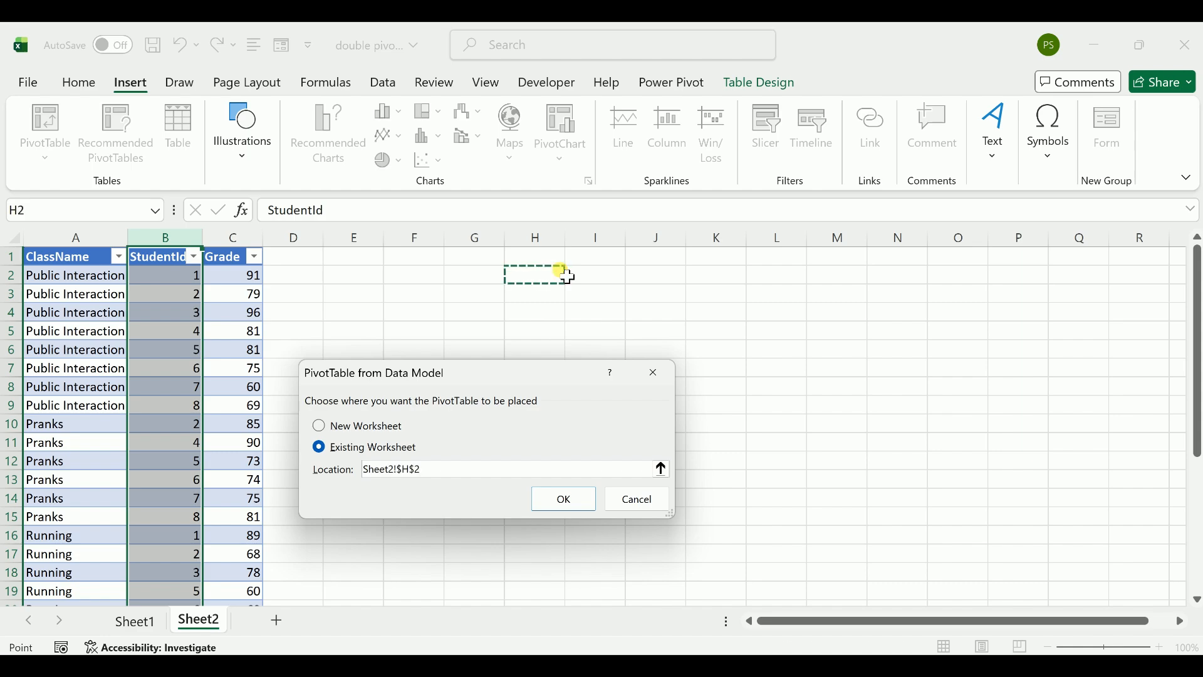
click(560, 495)
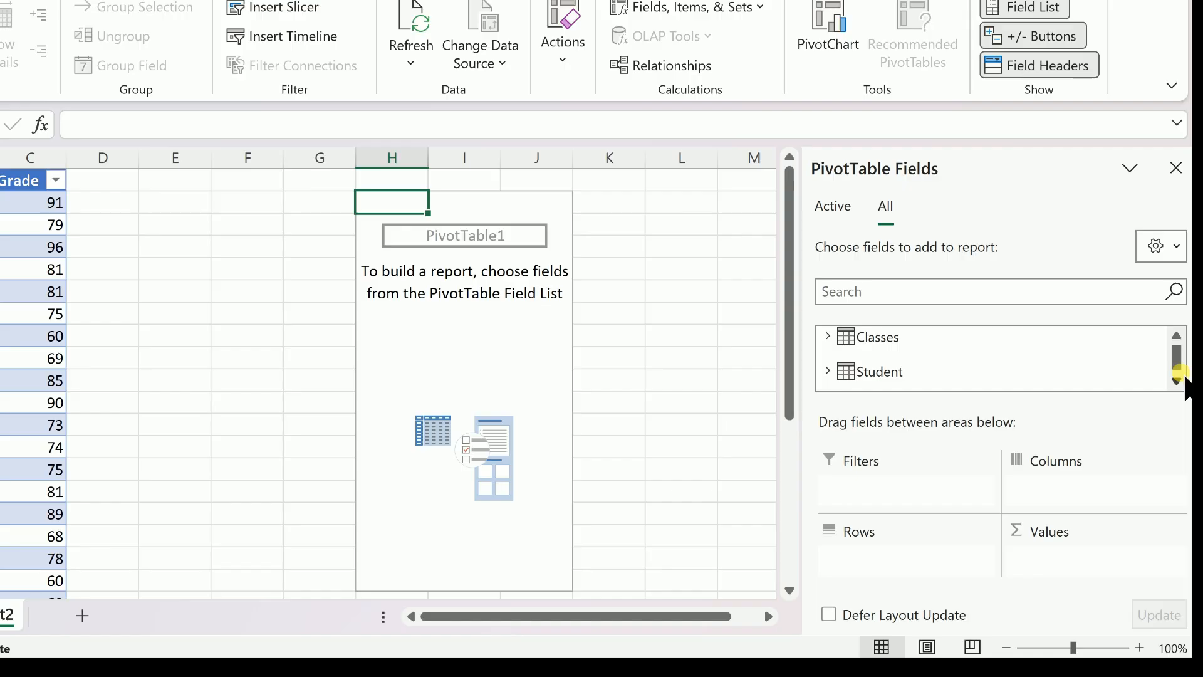
- Add the Grade field from the Classes table to the PivotTable's values
click(1177, 378)
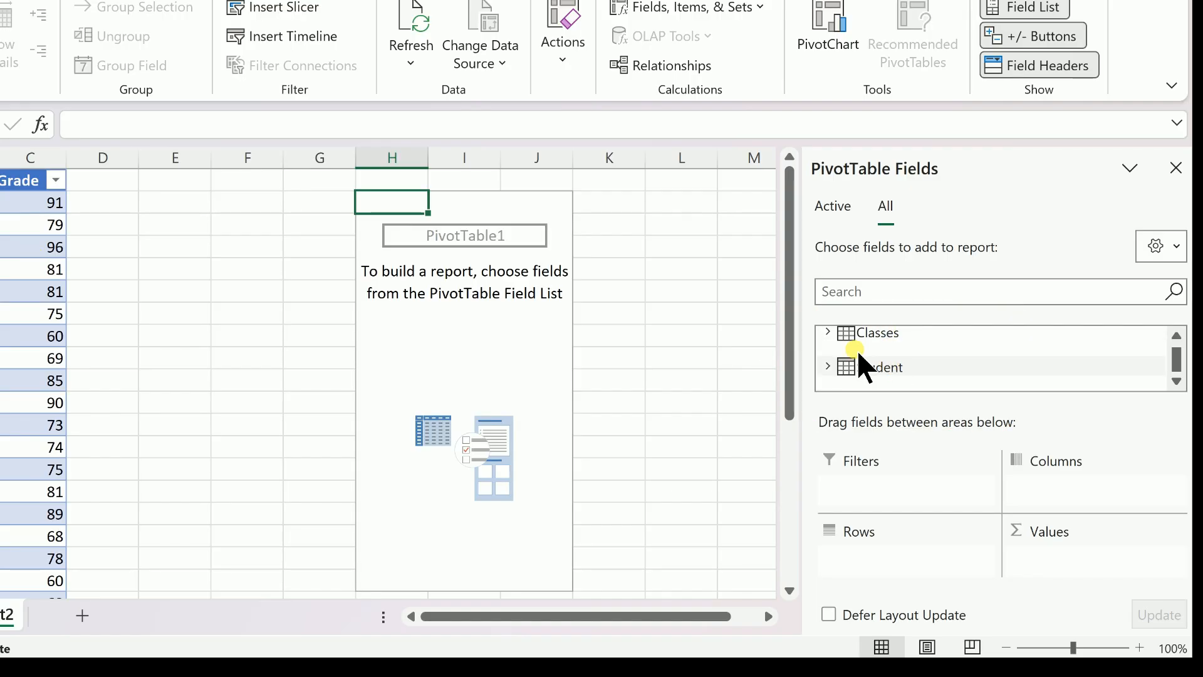
click(827, 333)
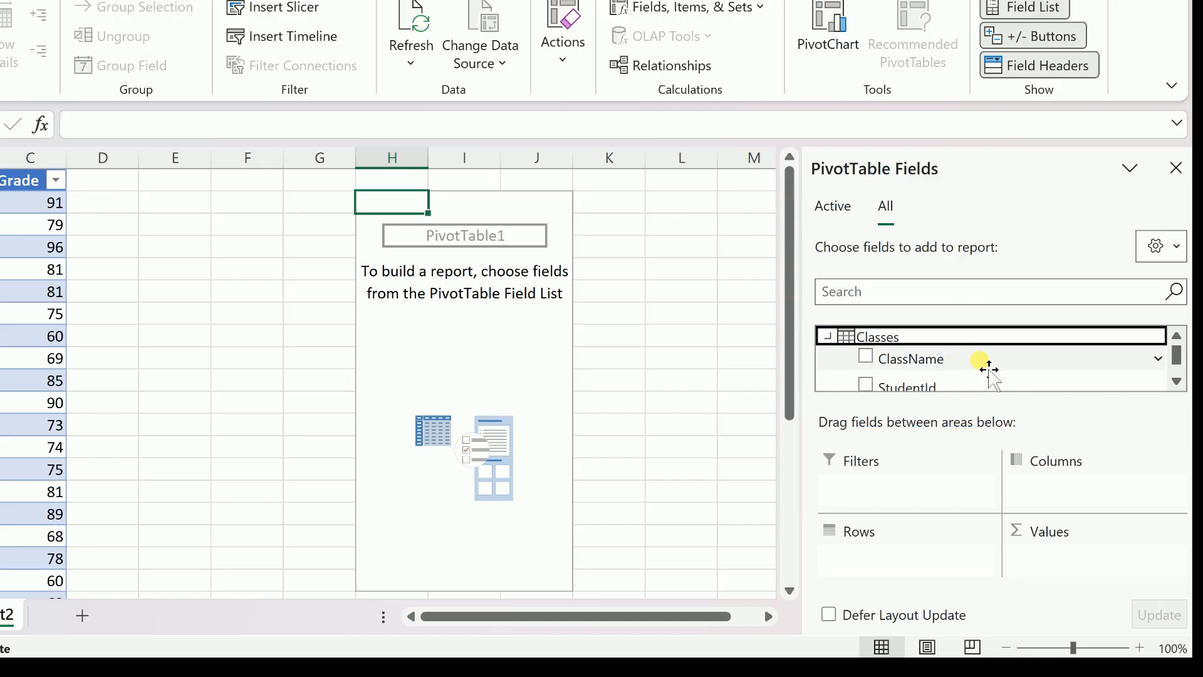
scroll(987, 363, down, 2)
scroll(986, 366, down, 1)
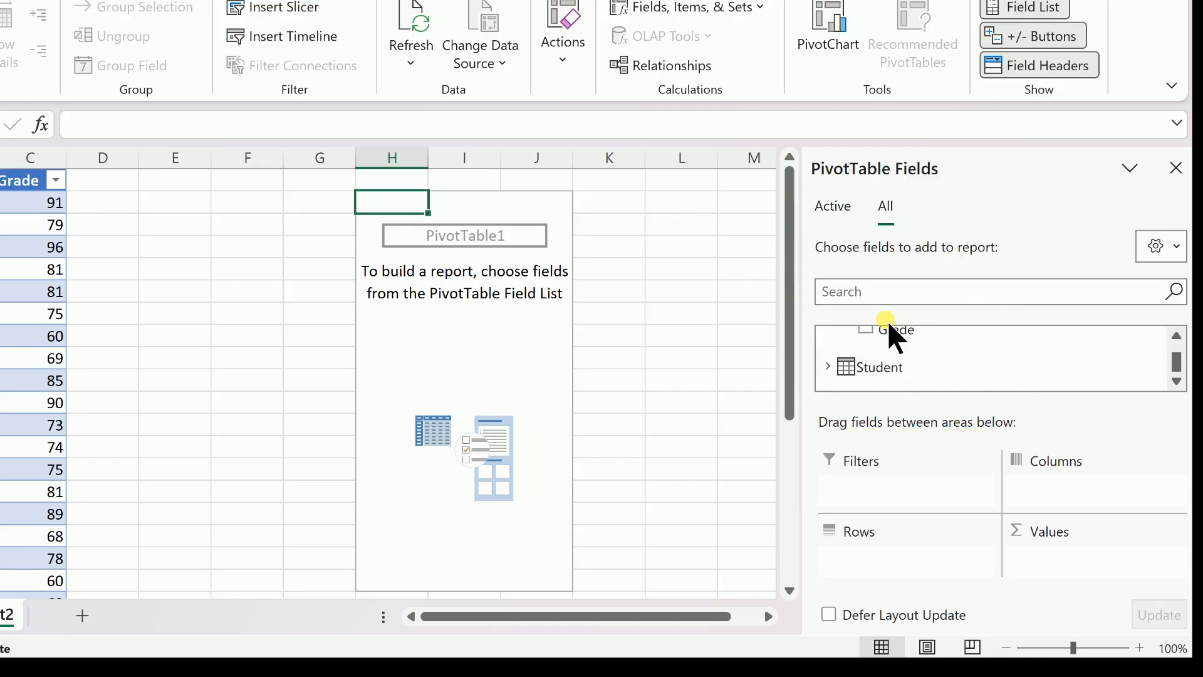
drag(900, 333, 1066, 565)
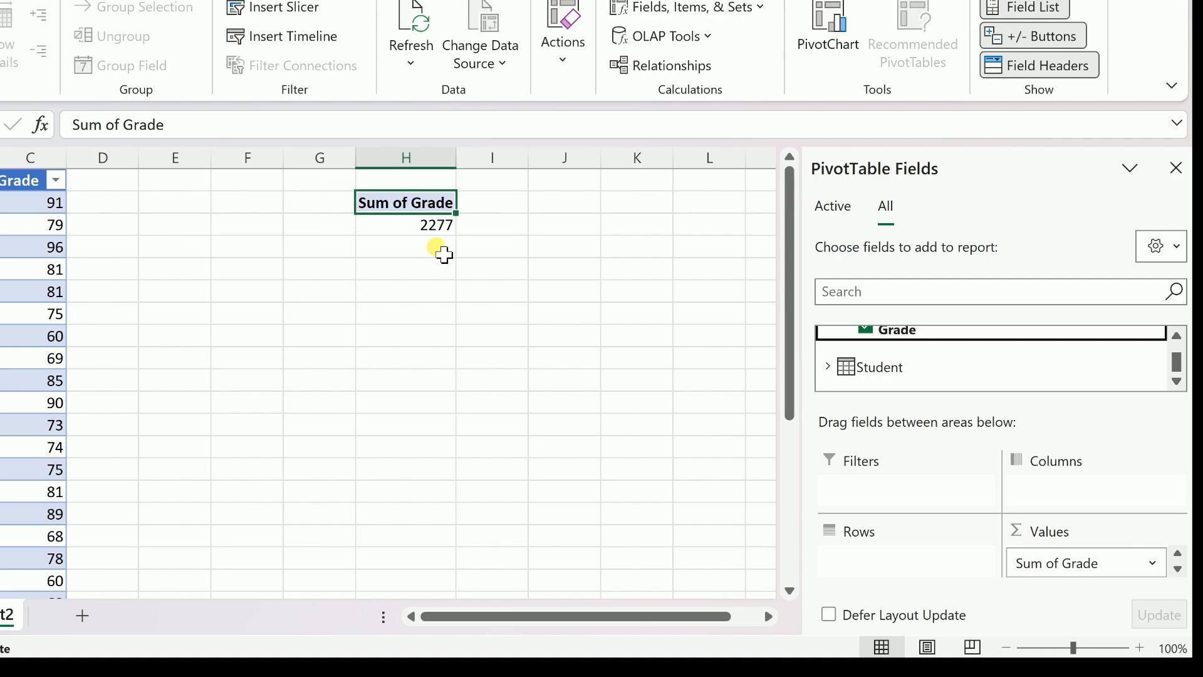
- Add the FirstName field from the Student table to the PivotTable's rows
click(828, 363)
click(827, 364)
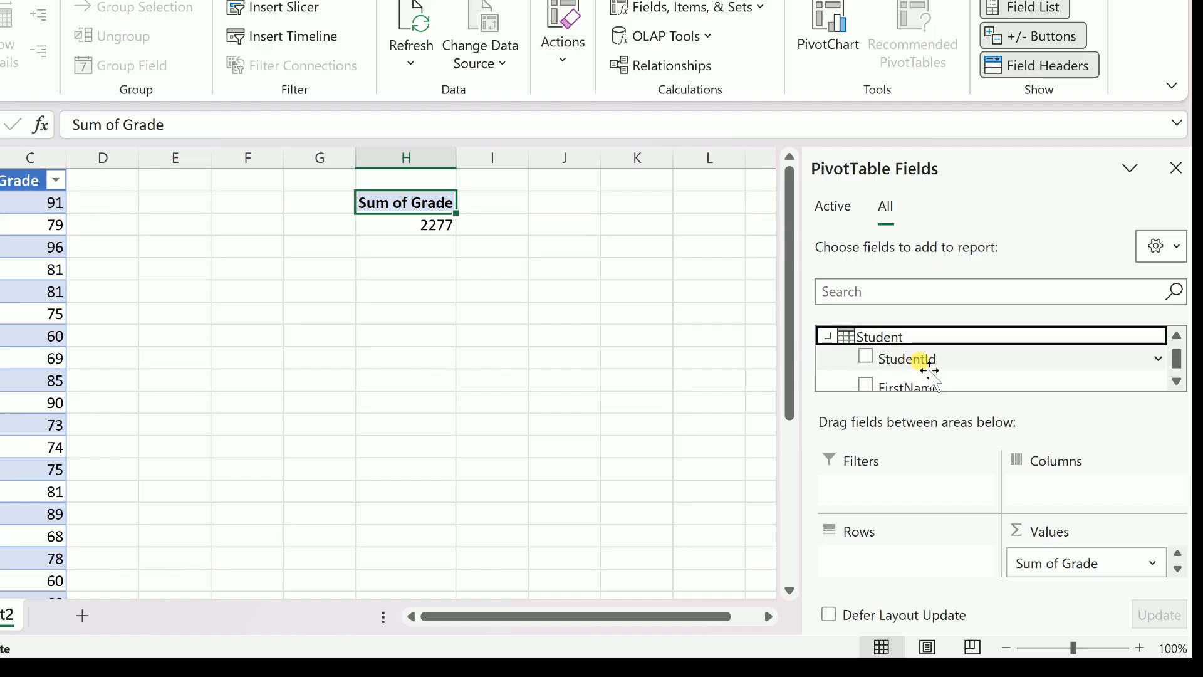
drag(909, 387, 919, 580)
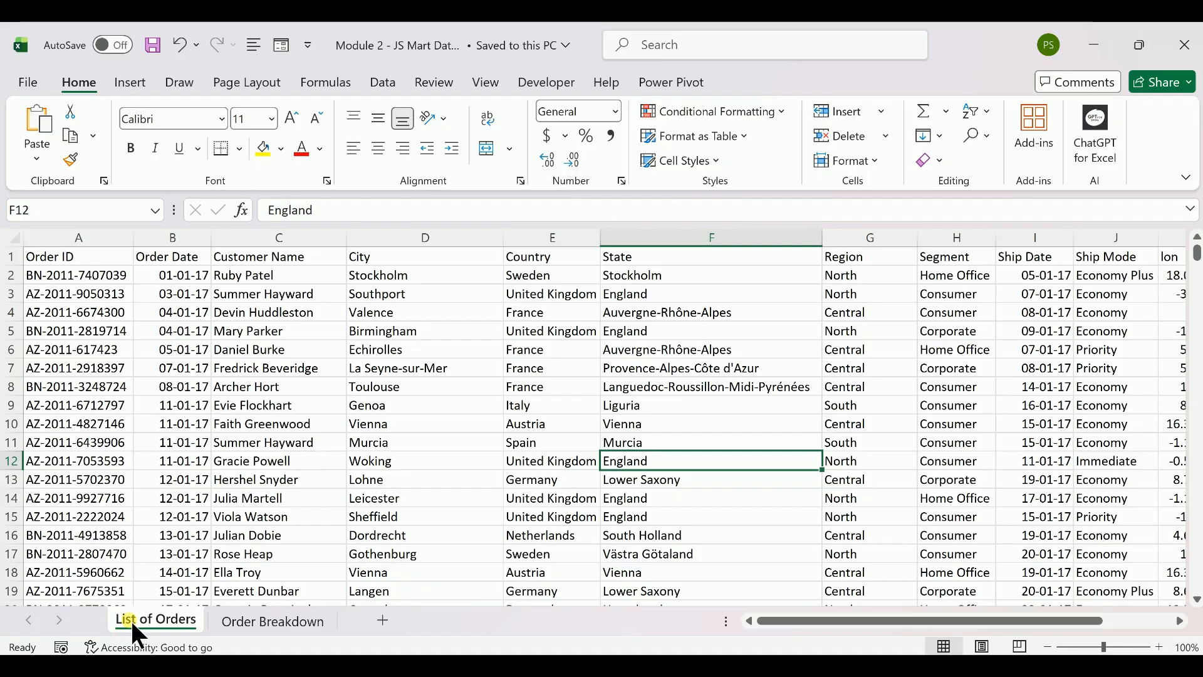
- Compare the columns of the List of Orders and Order Breakdown sheets in the JS Mart workbook, including Order ID
click(236, 627)
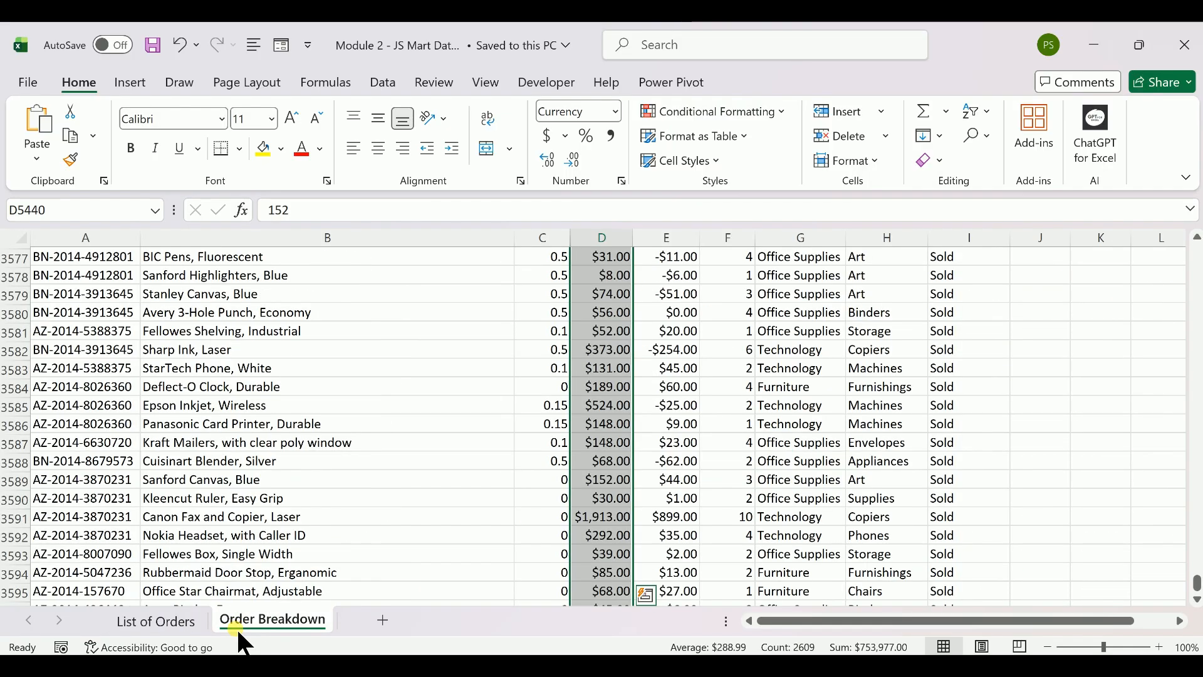
click(175, 620)
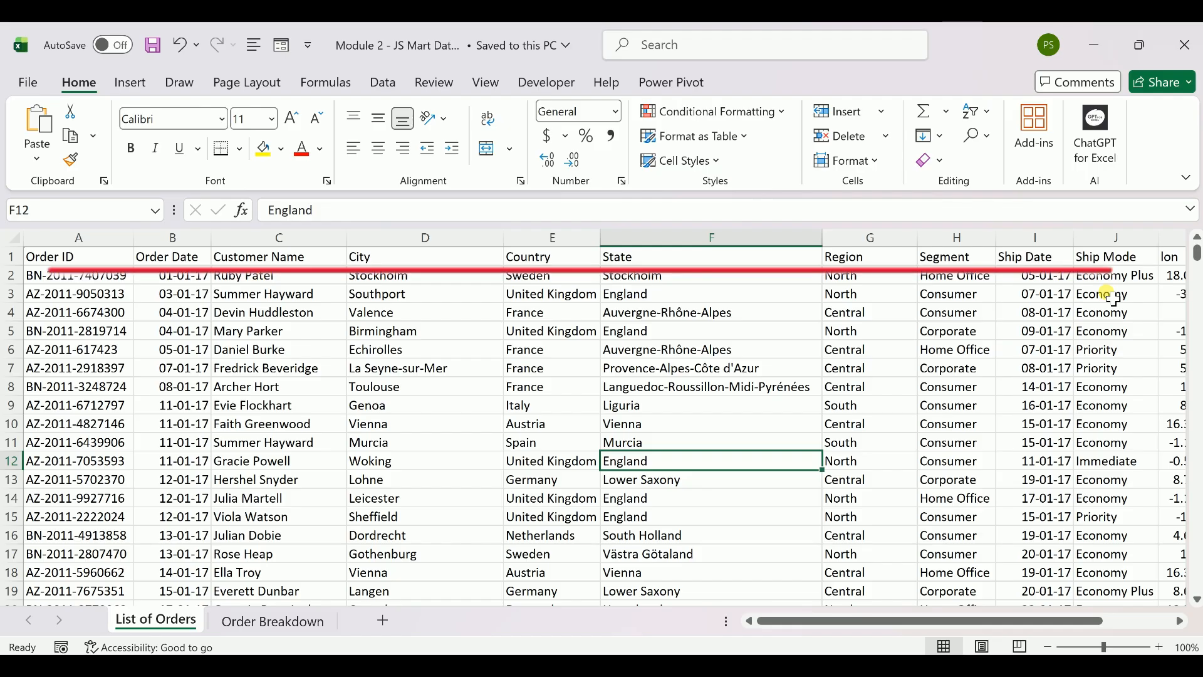
key(ctrl+Page_Down)
key(ctrl+Home)
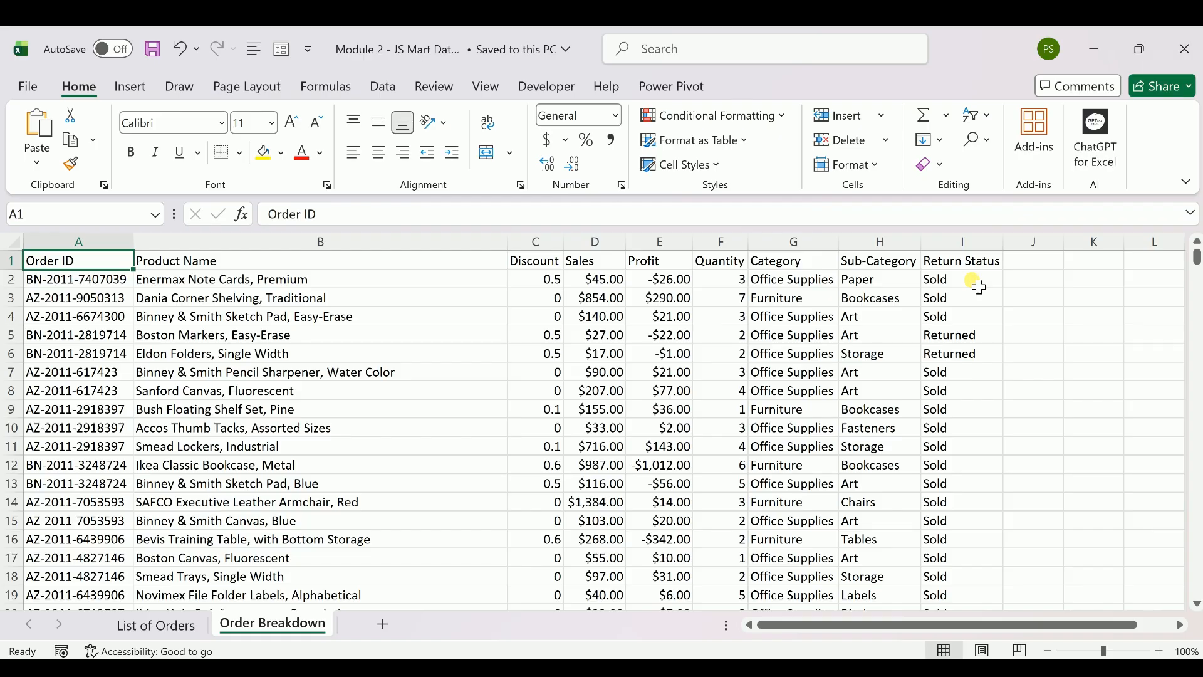
click(168, 633)
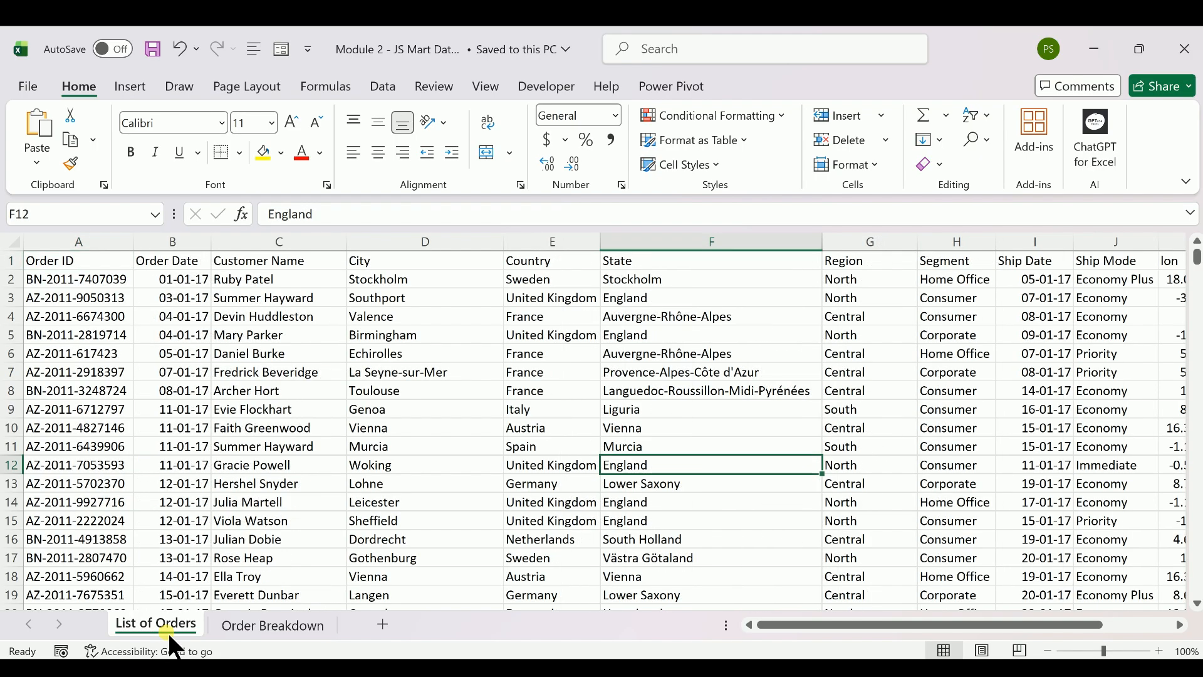
click(92, 285)
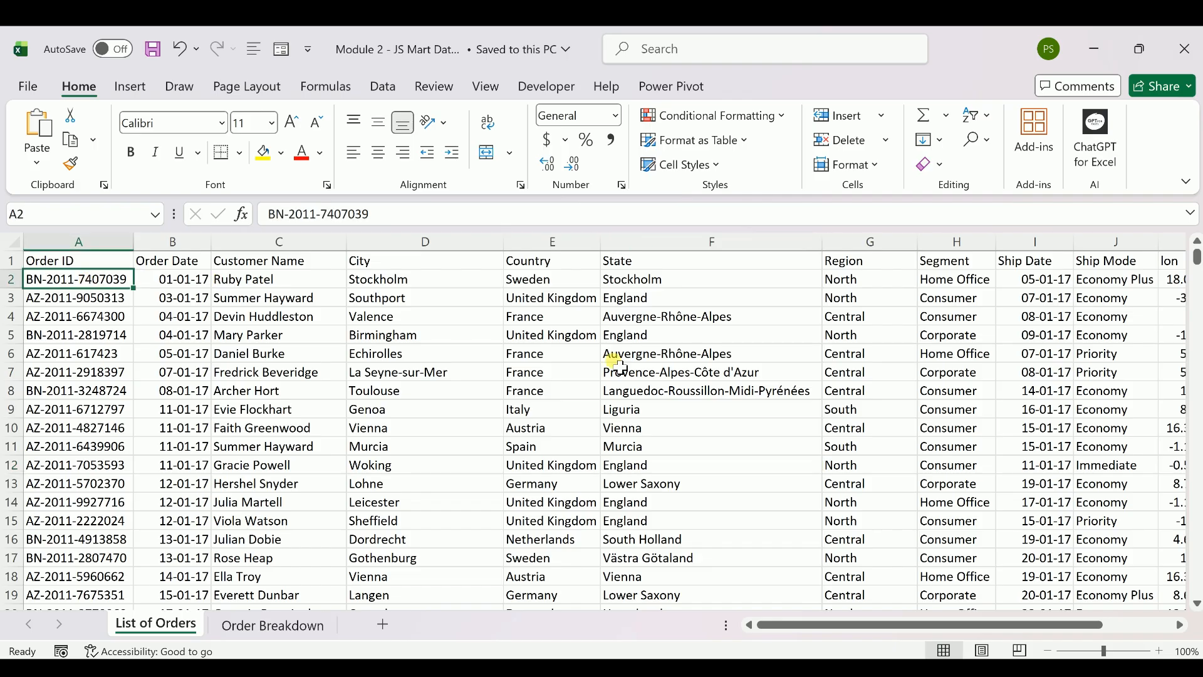
- Convert the data range A1:I8048 on the Order Breakdown sheet into a table with headers
click(273, 629)
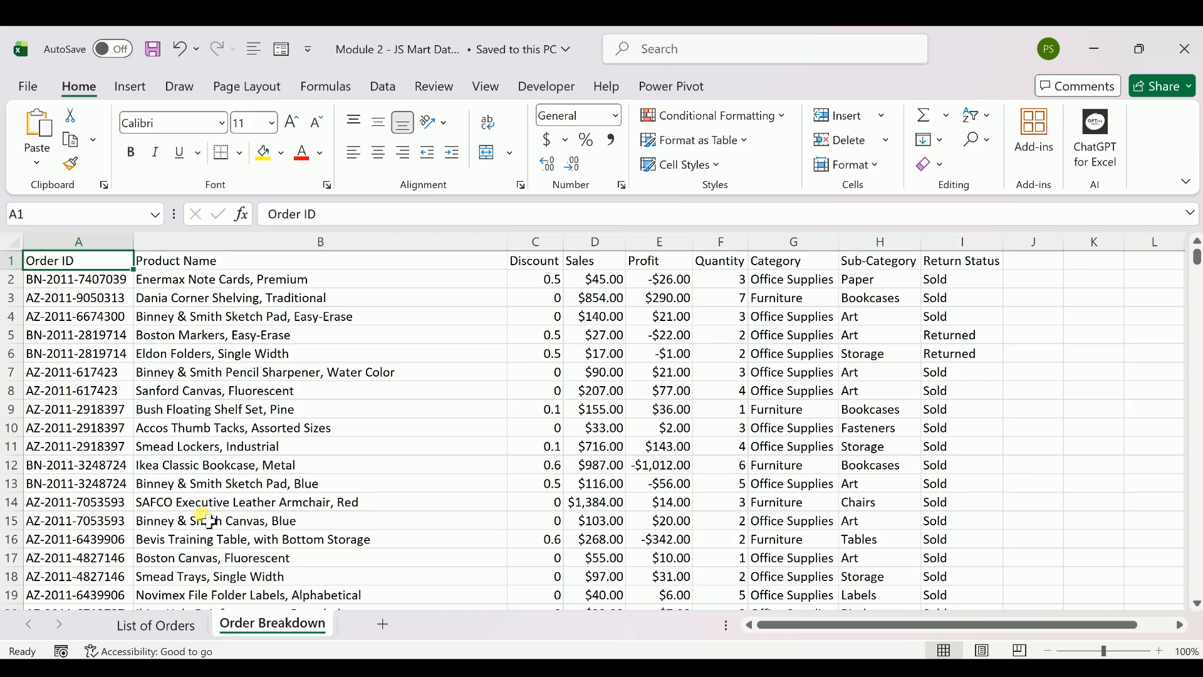
click(528, 488)
key(ctrl+a)
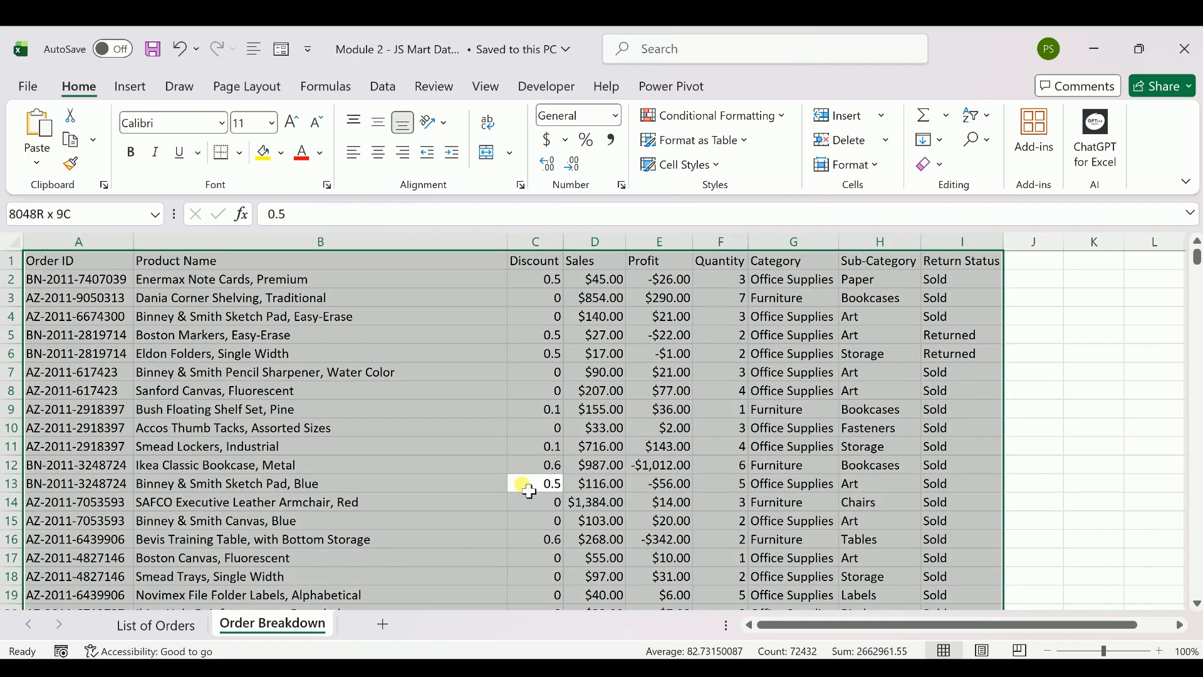
key(ctrl+t)
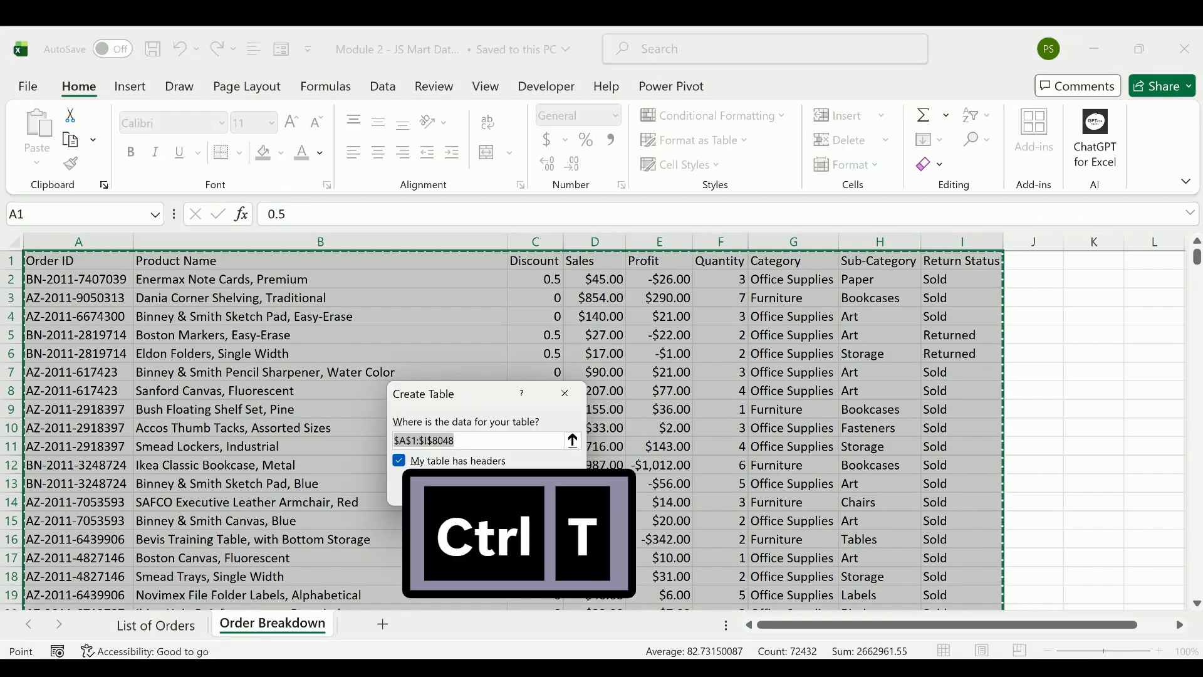
key(Return)
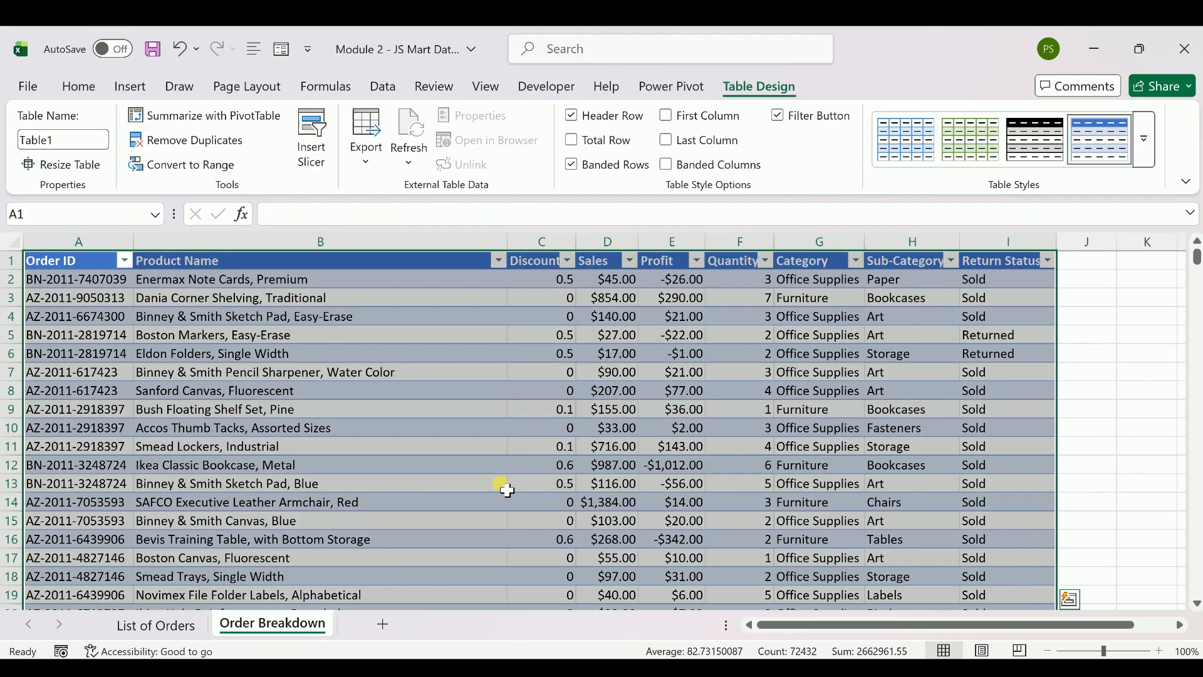
- Rename the table on the Order Breakdown sheet as sales
click(78, 149)
text(sale)
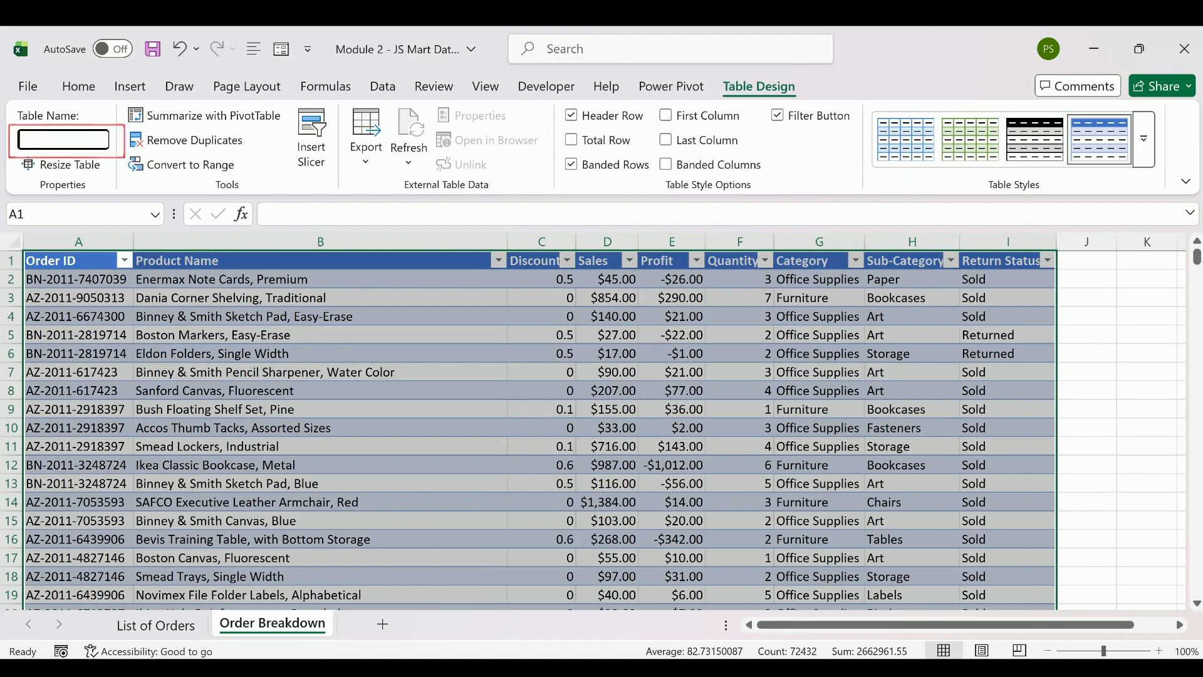
text(s)
key(Return)
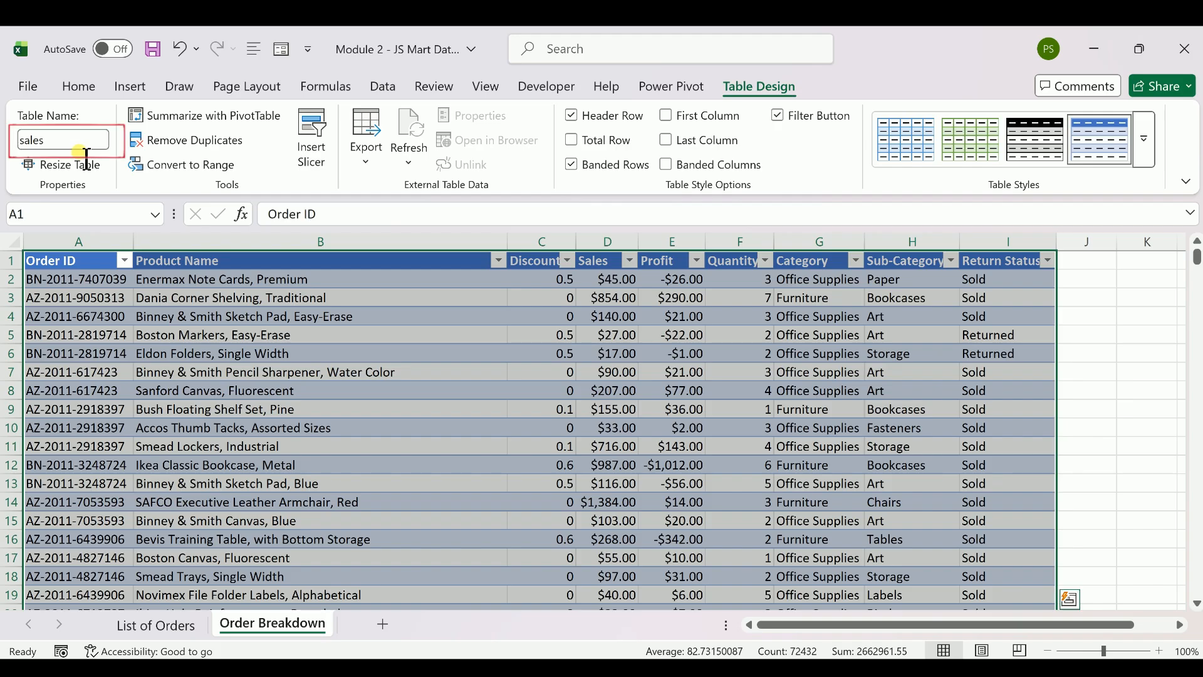
- Convert the entire data range on the List of Orders sheet into a table with headers
click(168, 632)
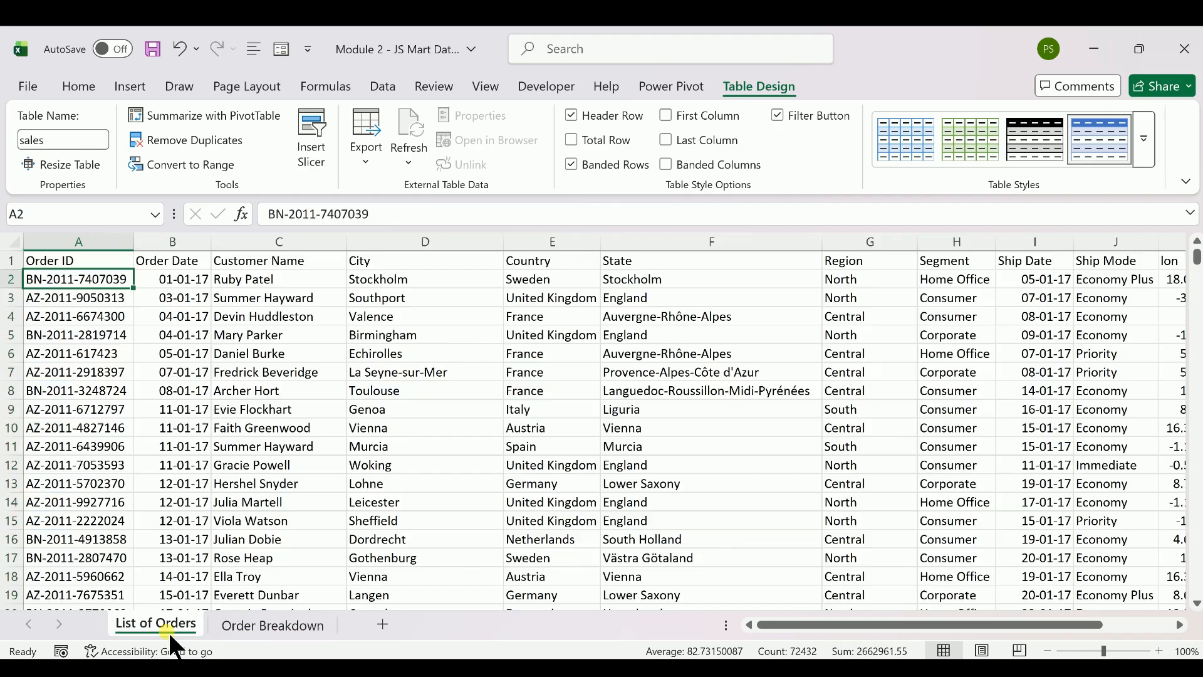
click(304, 432)
key(ctrl+a)
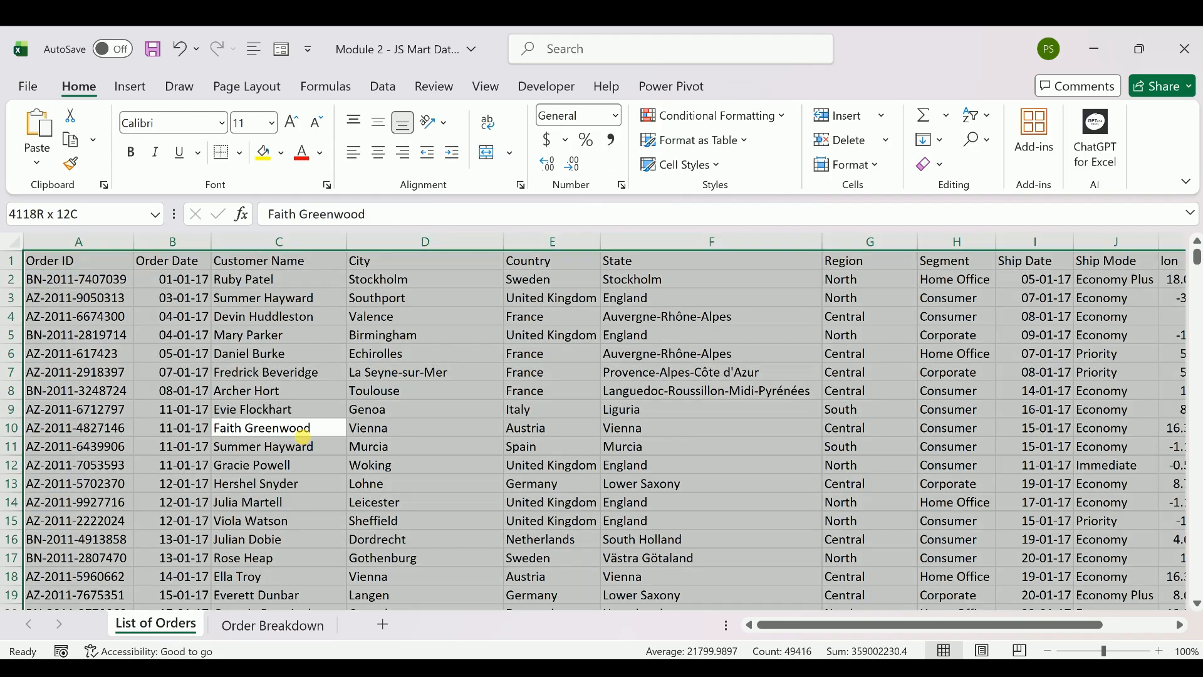
key(ctrl+t)
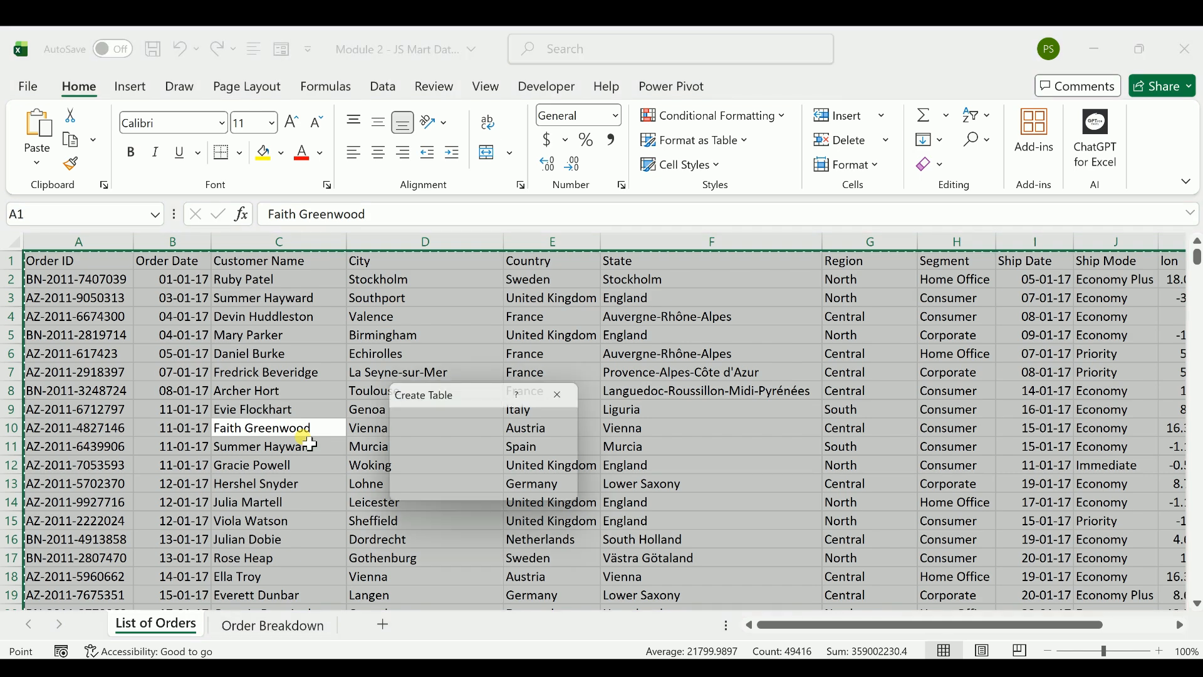
click(489, 488)
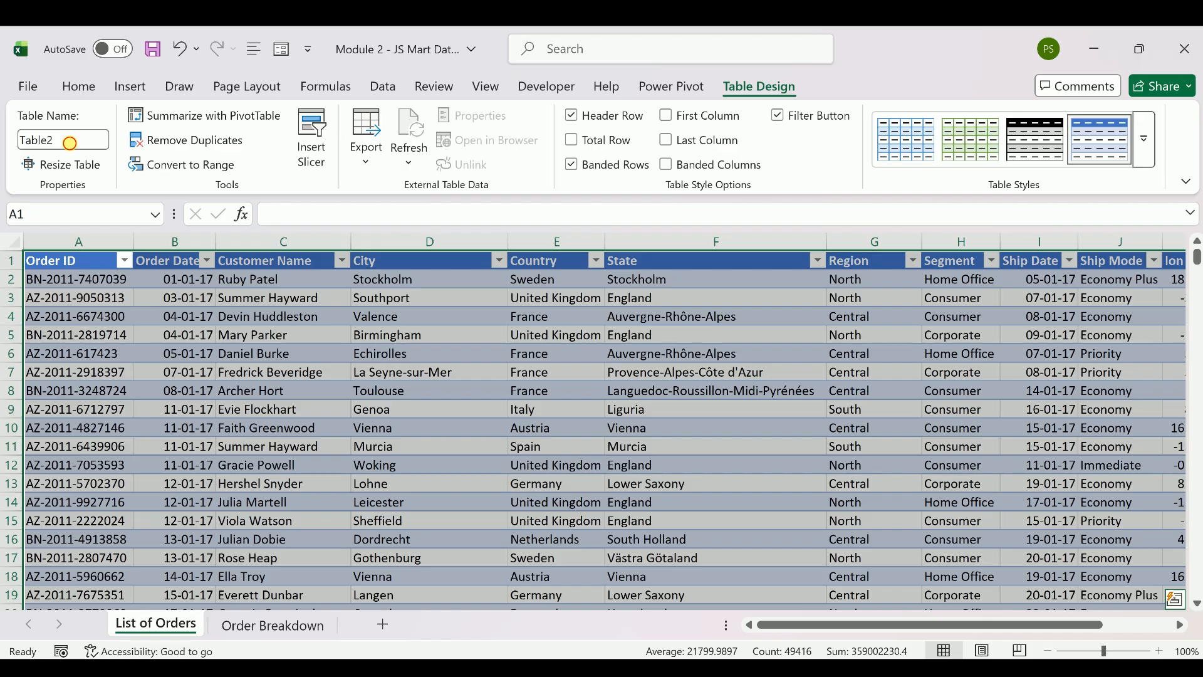
- Rename the table on the List of Orders sheet as Customer
click(69, 141)
key(BackSpace)
text(Customer)
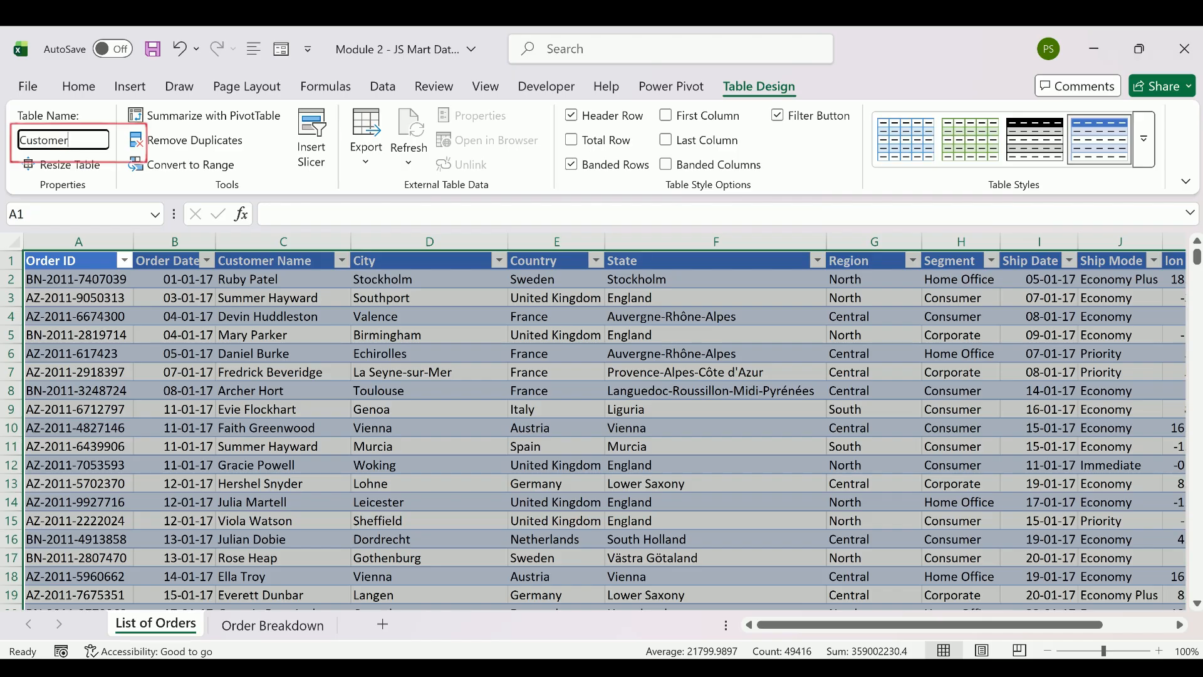
key(Return)
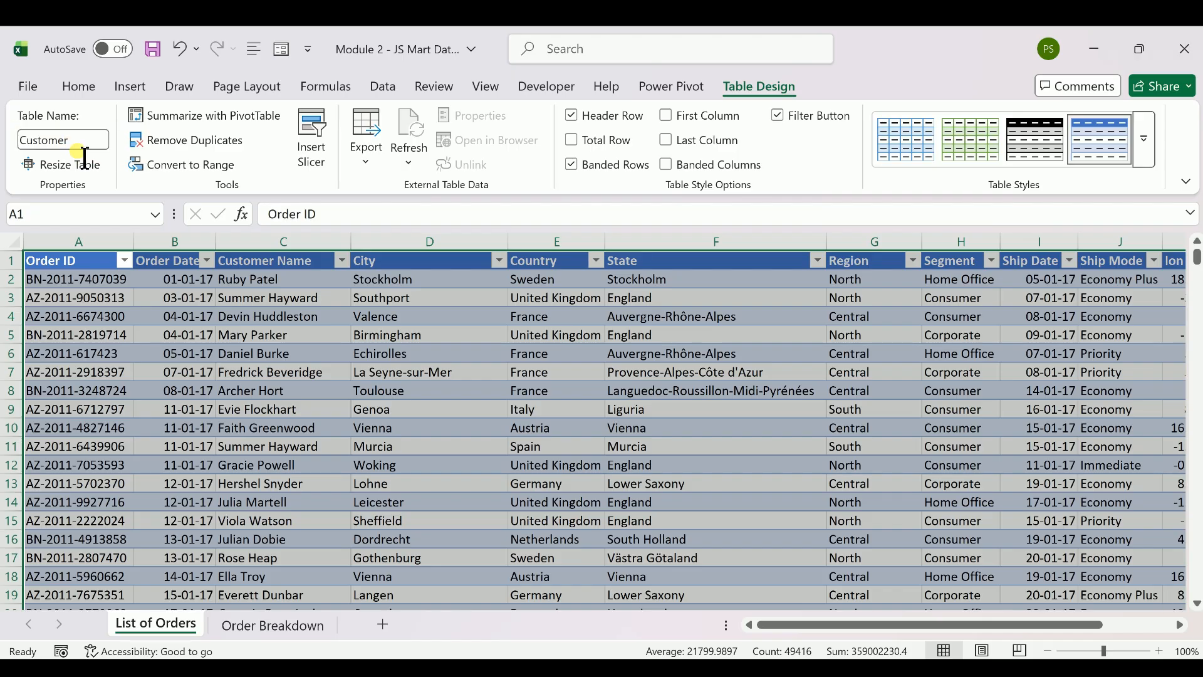
- Start a new data model relationship with sales as the table and Customer as the related table
click(275, 332)
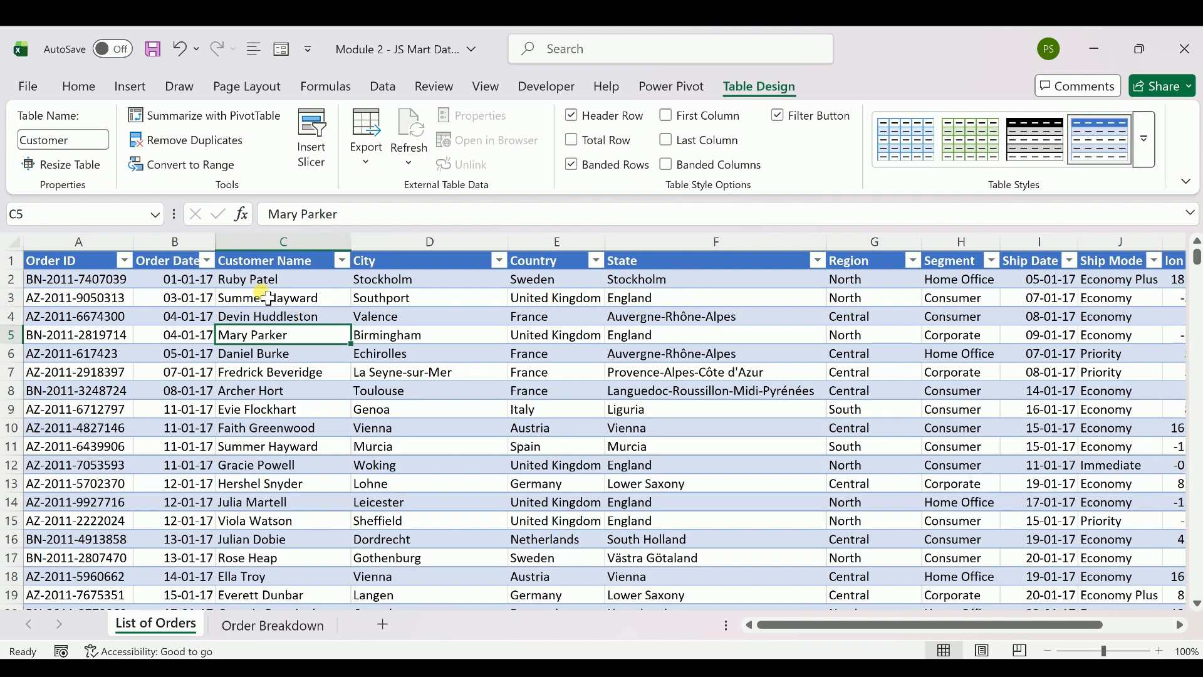
click(379, 85)
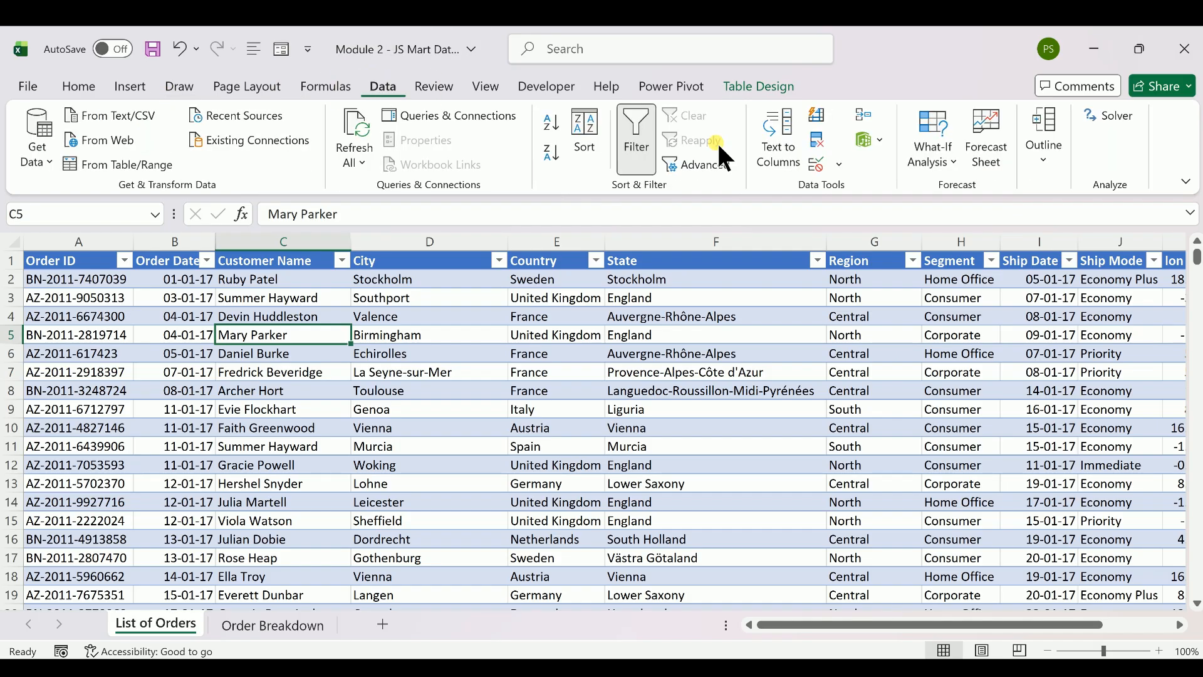
click(874, 137)
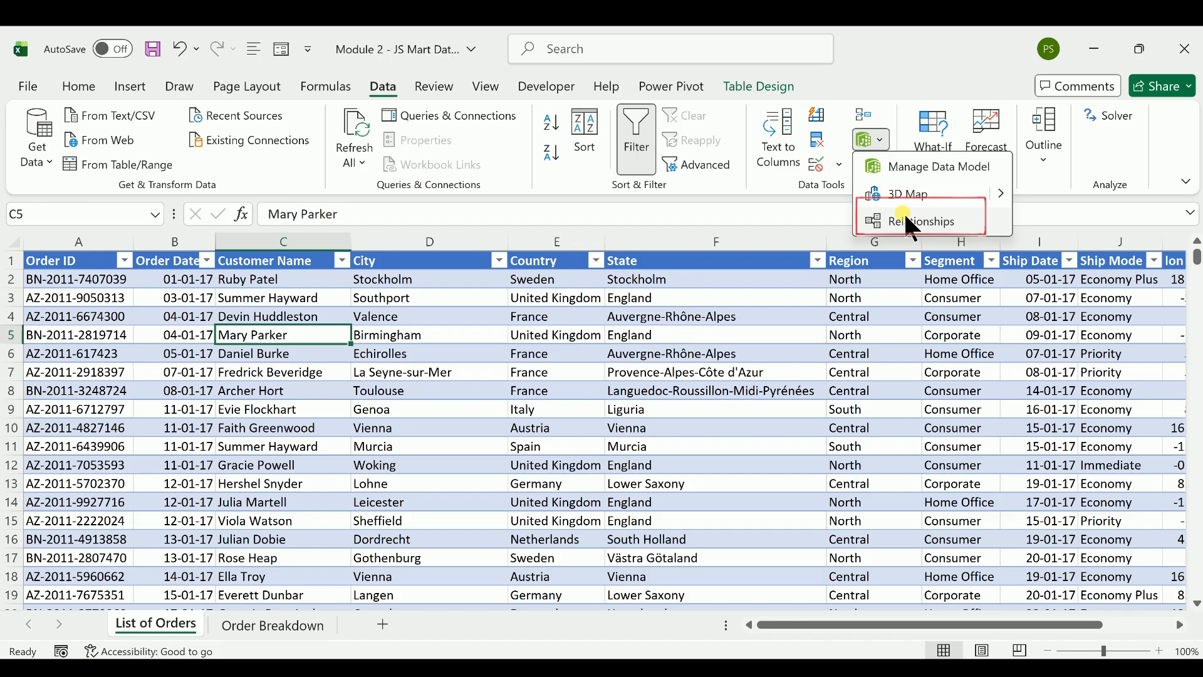
click(905, 214)
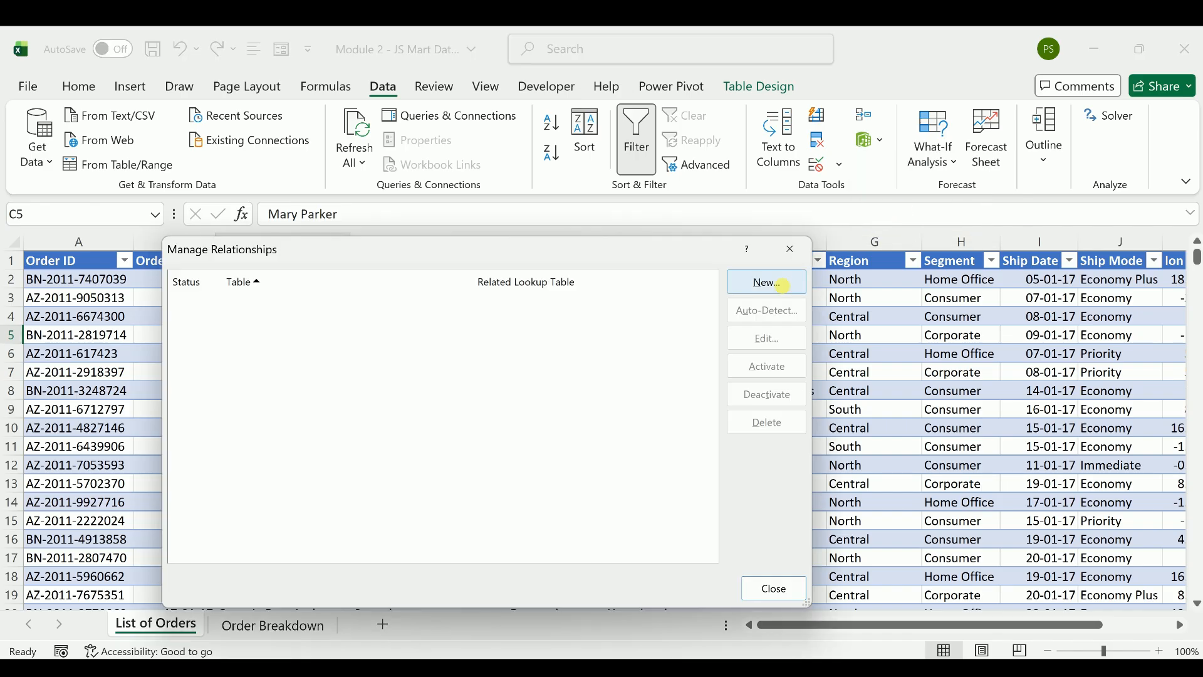
click(783, 285)
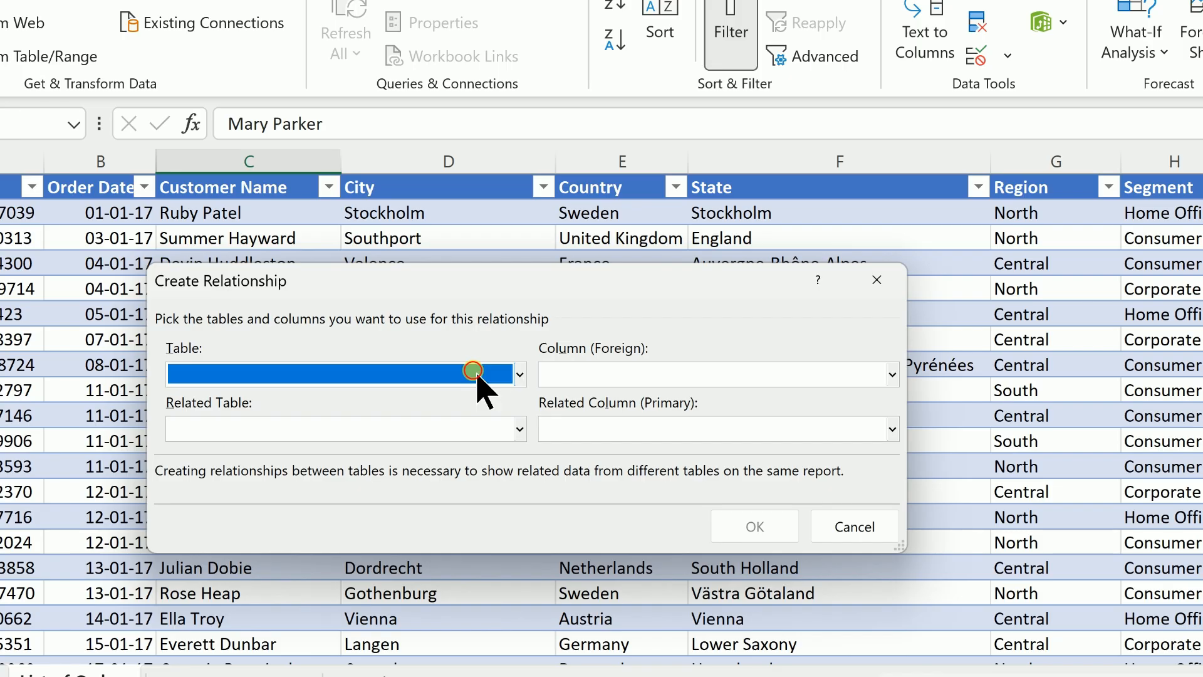
click(451, 399)
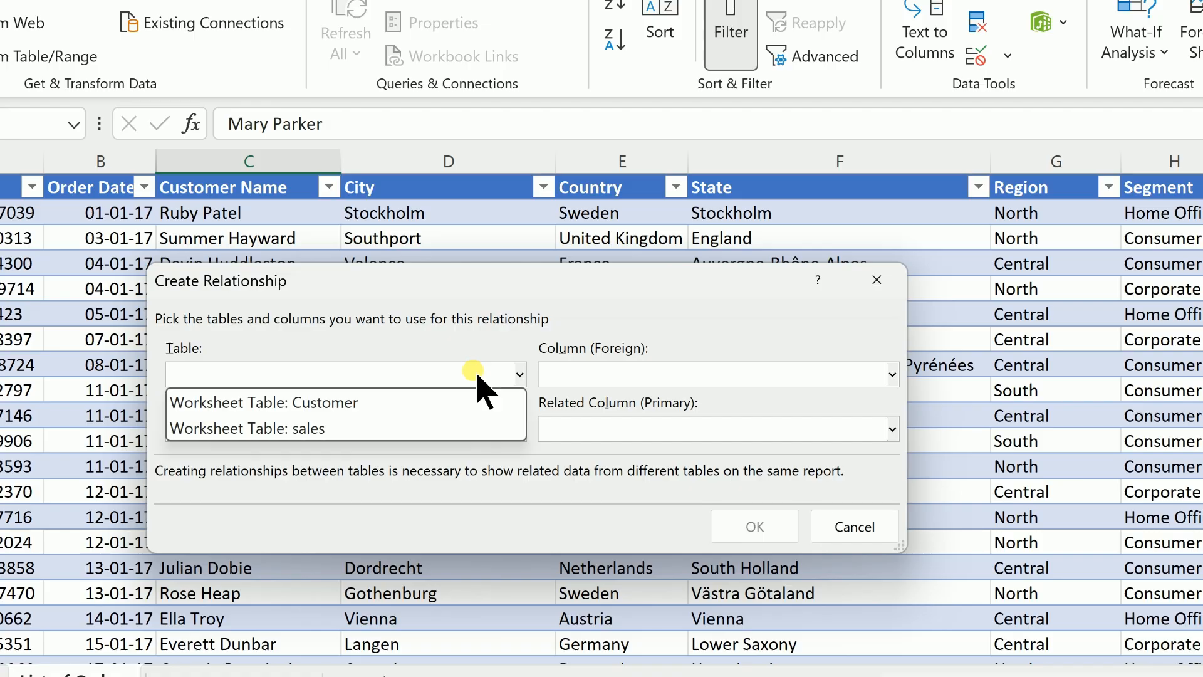
click(342, 431)
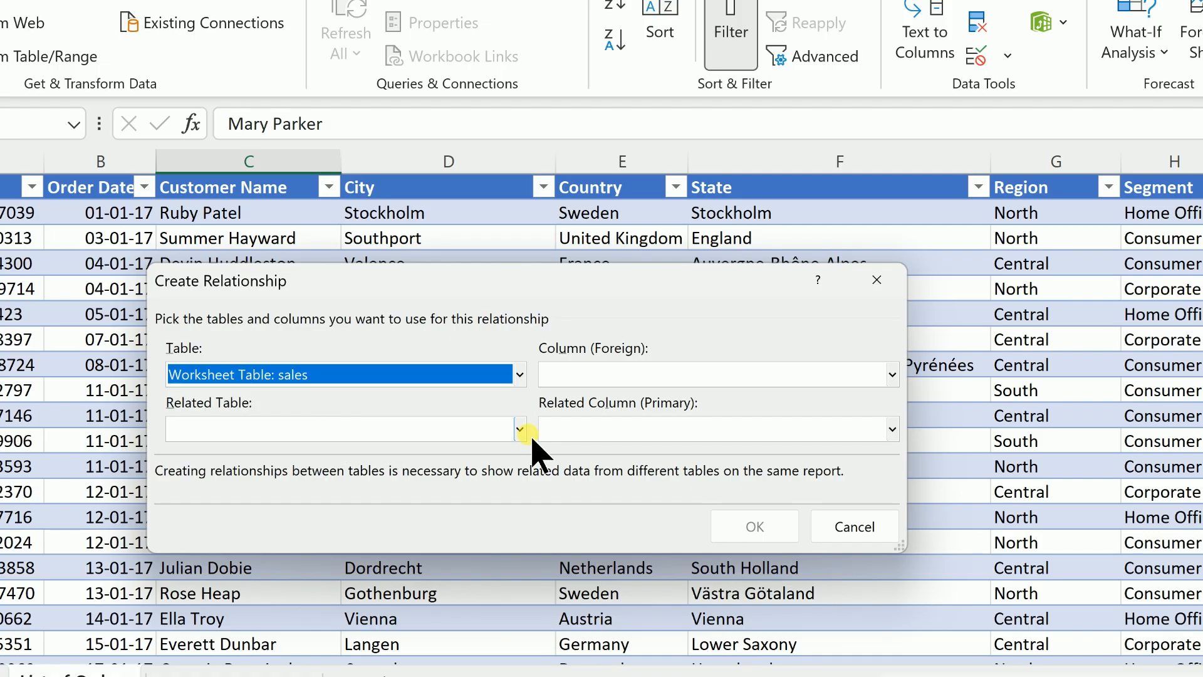
click(499, 429)
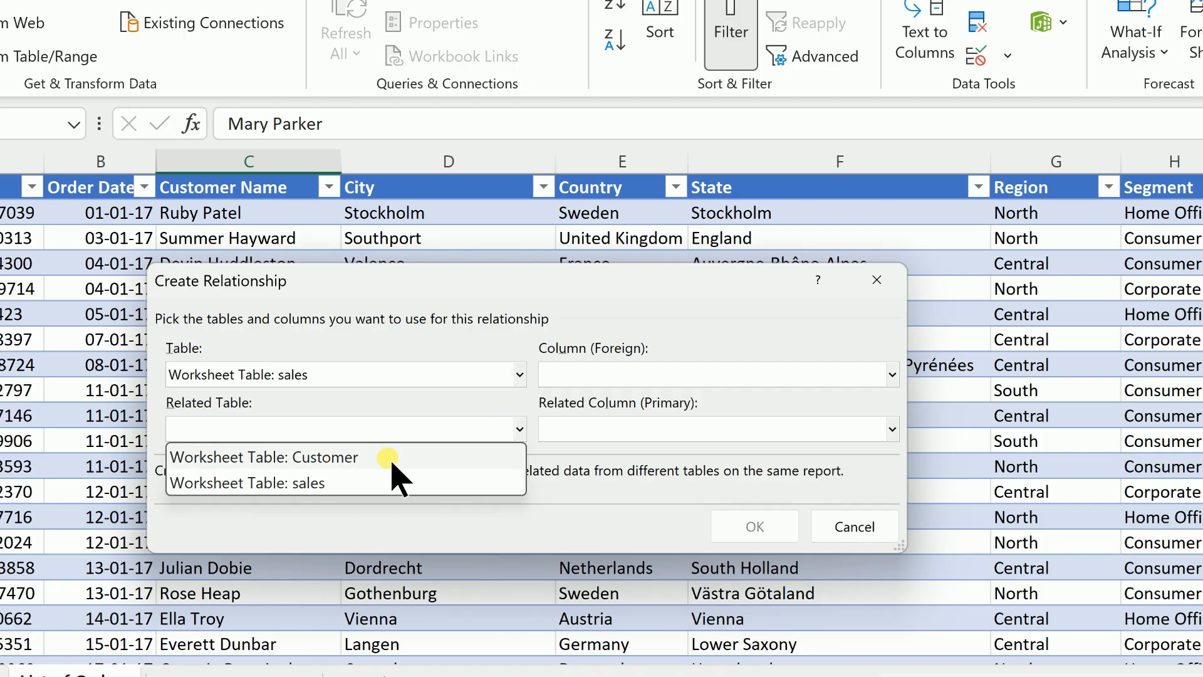
click(389, 456)
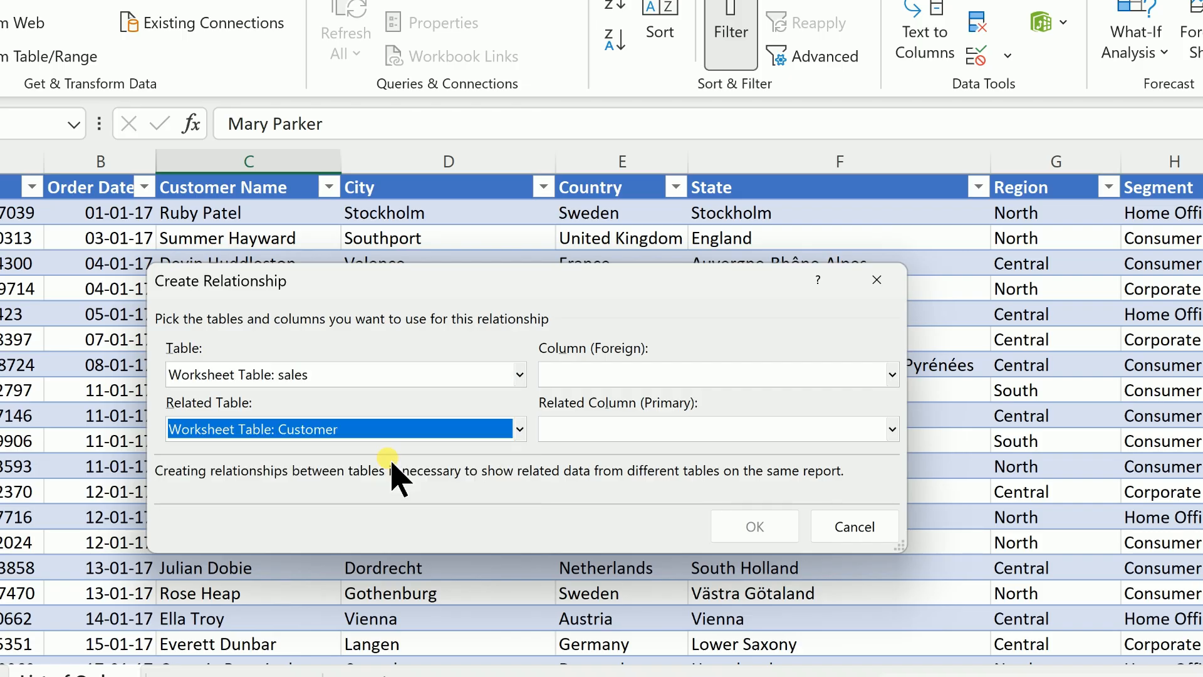
- Set Order ID as both the foreign and the related primary column, then create the relationship and close the relationship manager
click(616, 374)
click(605, 456)
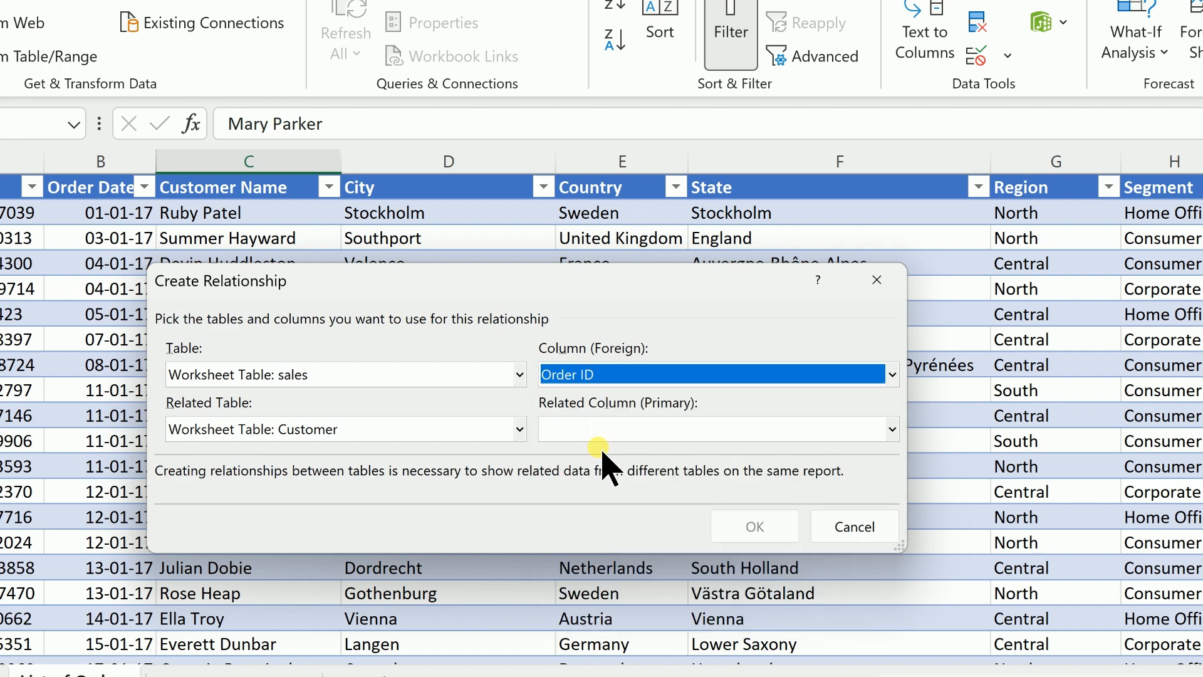
click(623, 428)
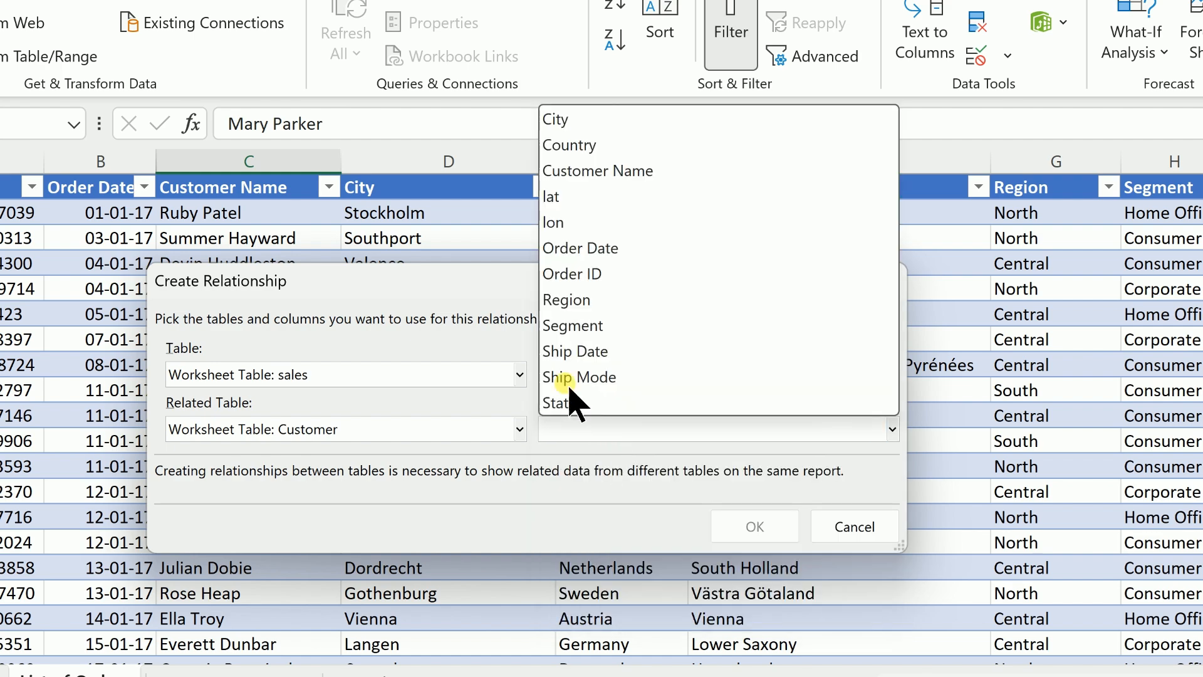
click(600, 274)
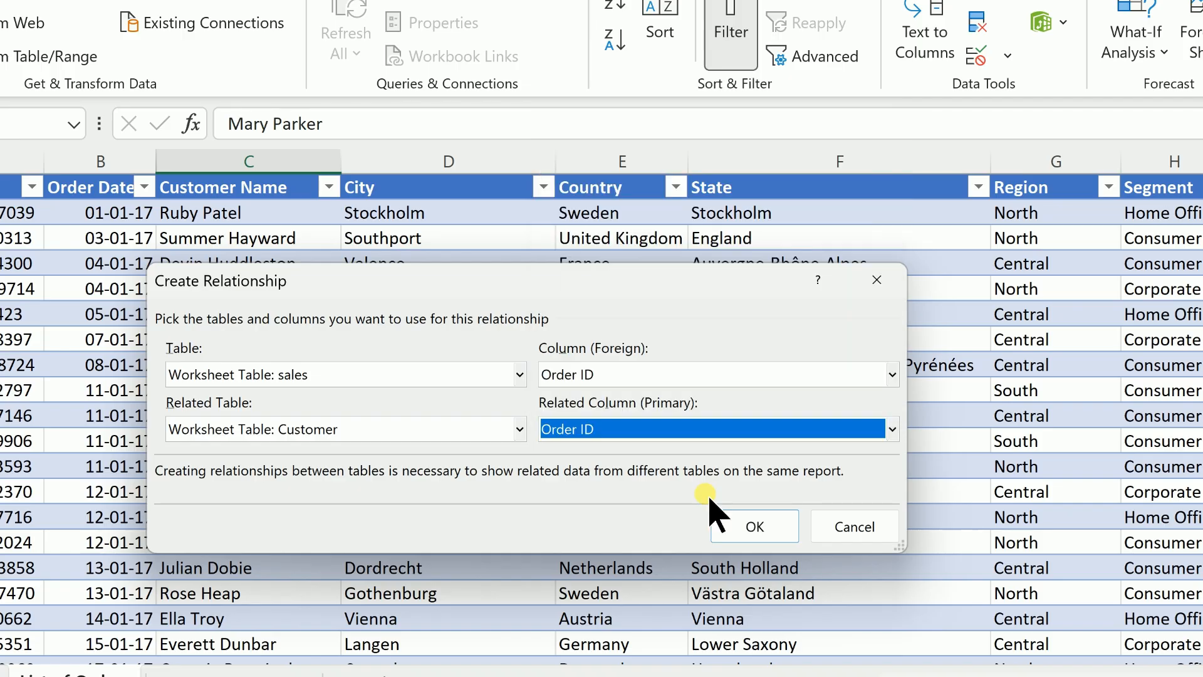
click(736, 531)
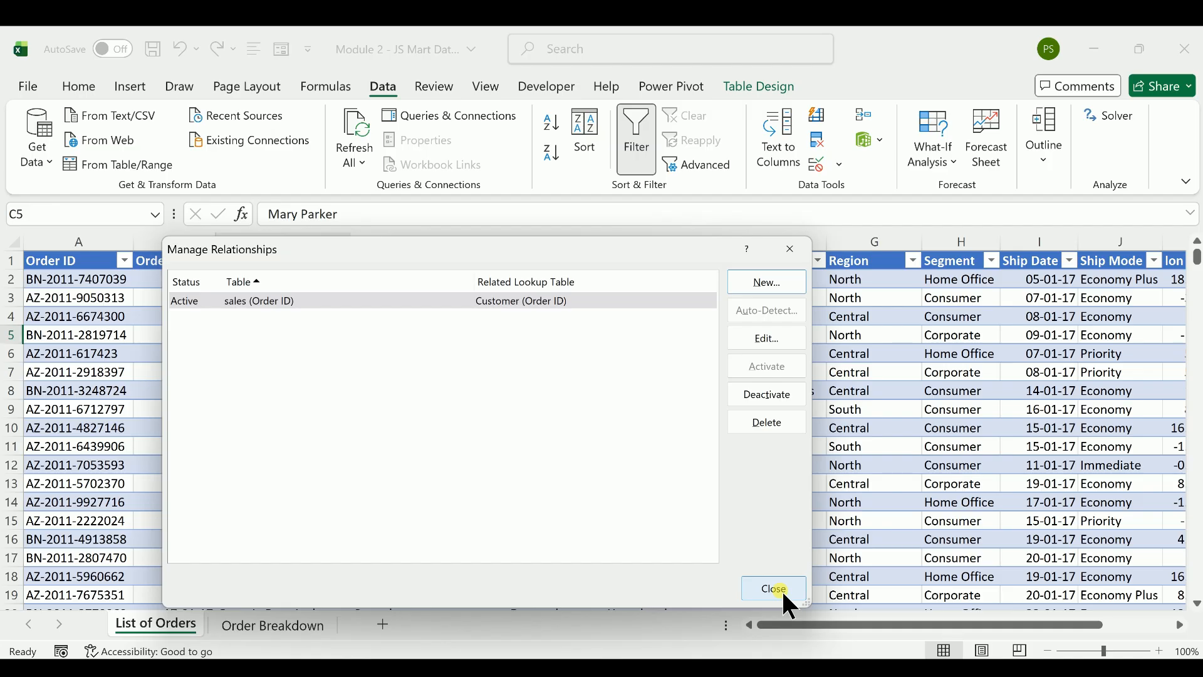
click(930, 639)
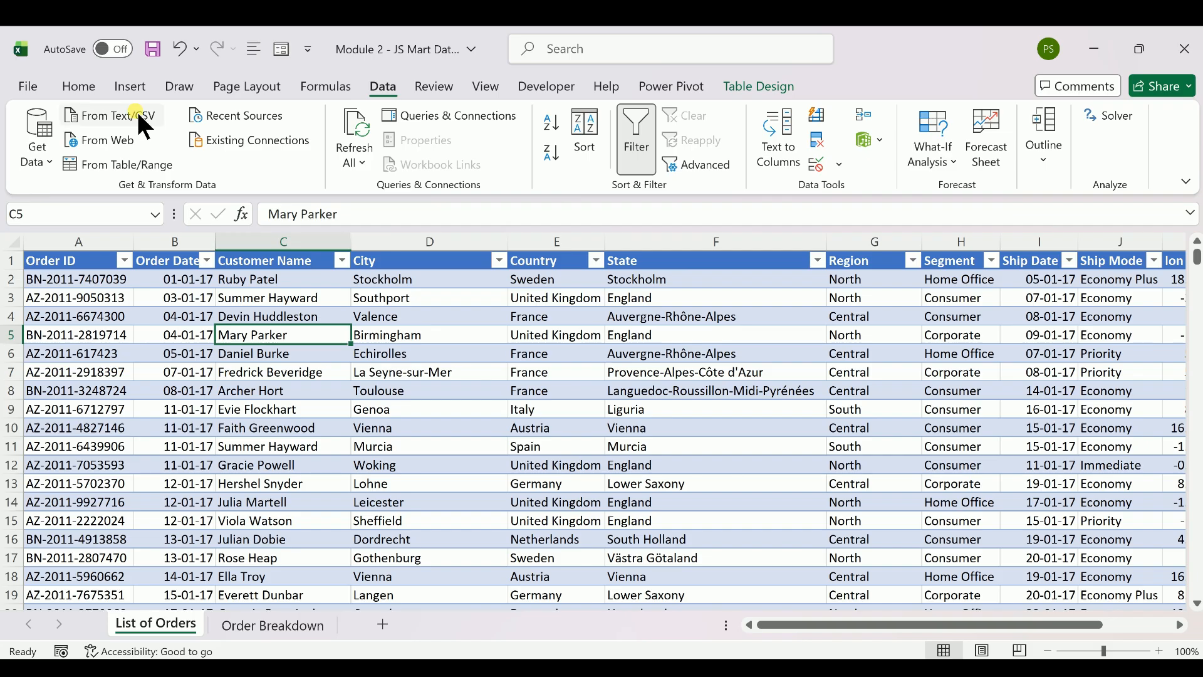
- Insert a PivotTable from the workbook's data model on a new worksheet
click(126, 87)
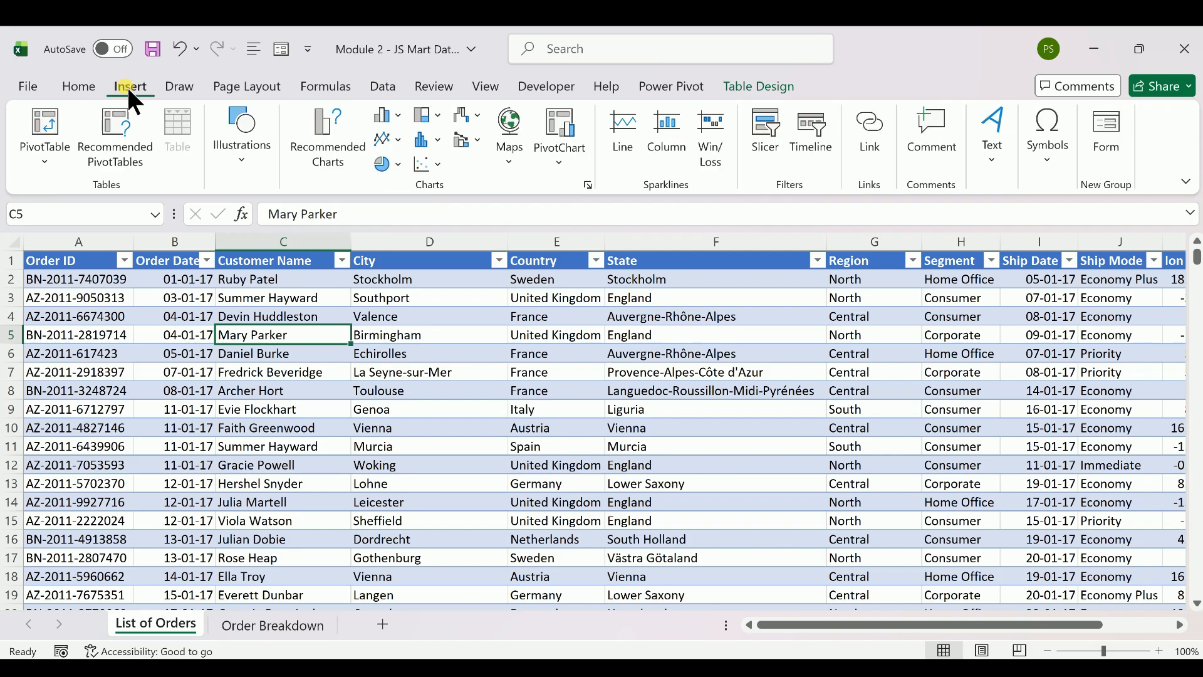
click(45, 160)
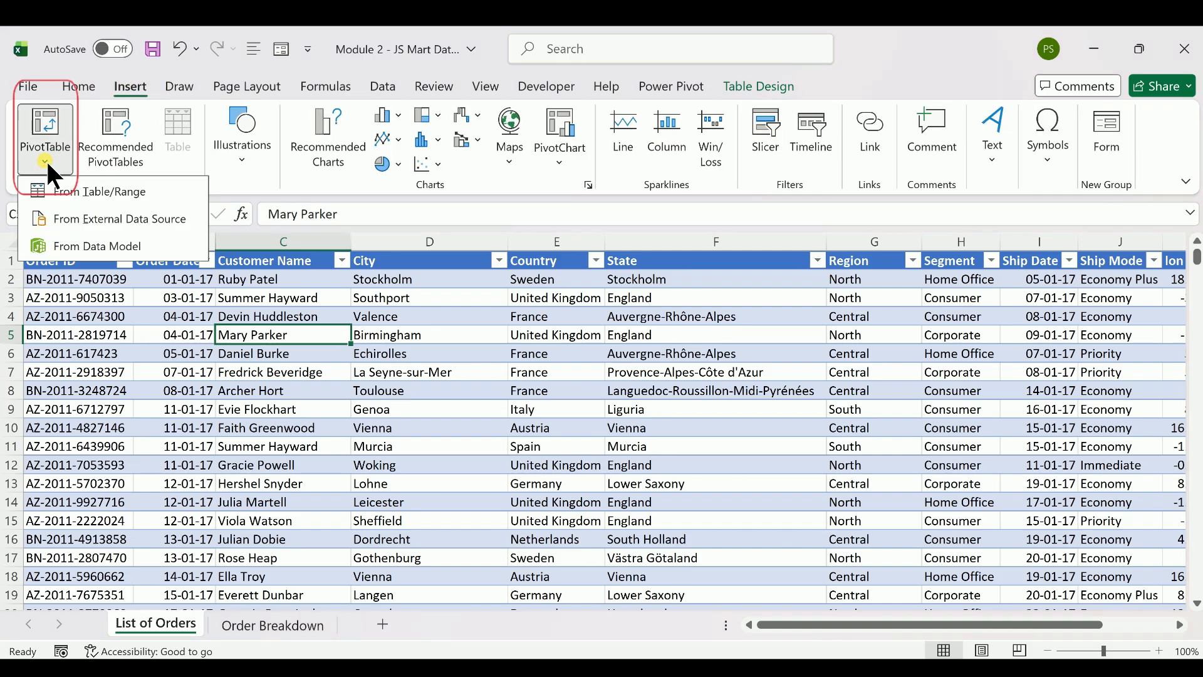
click(84, 244)
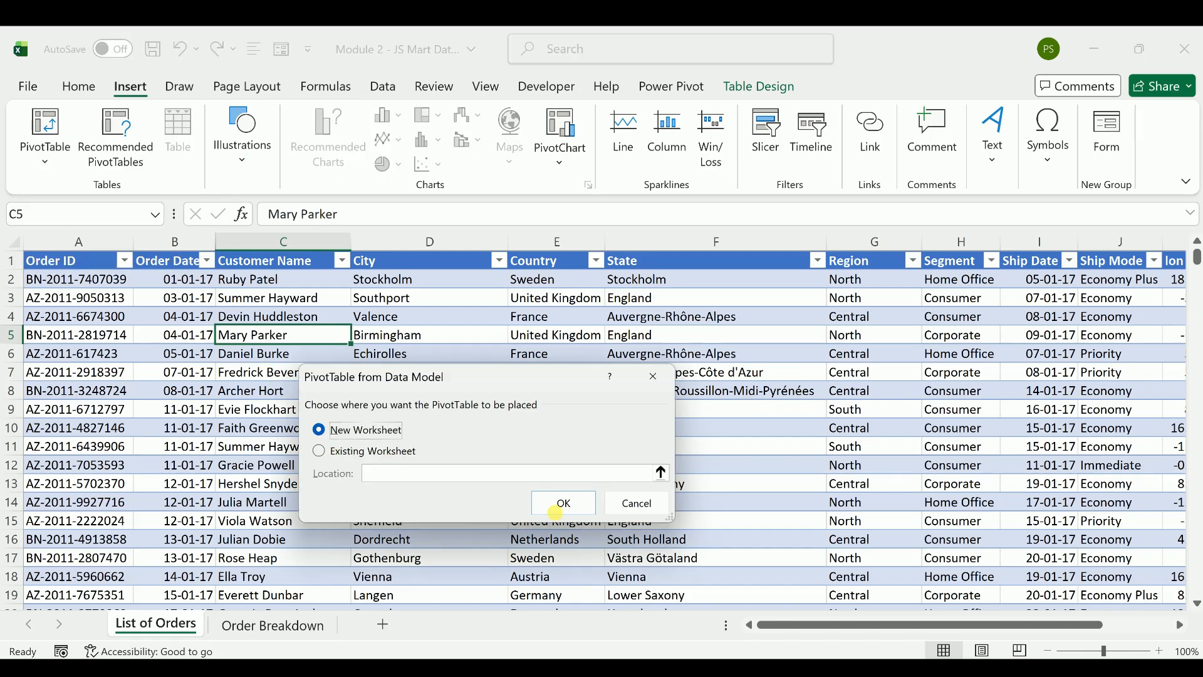
click(564, 504)
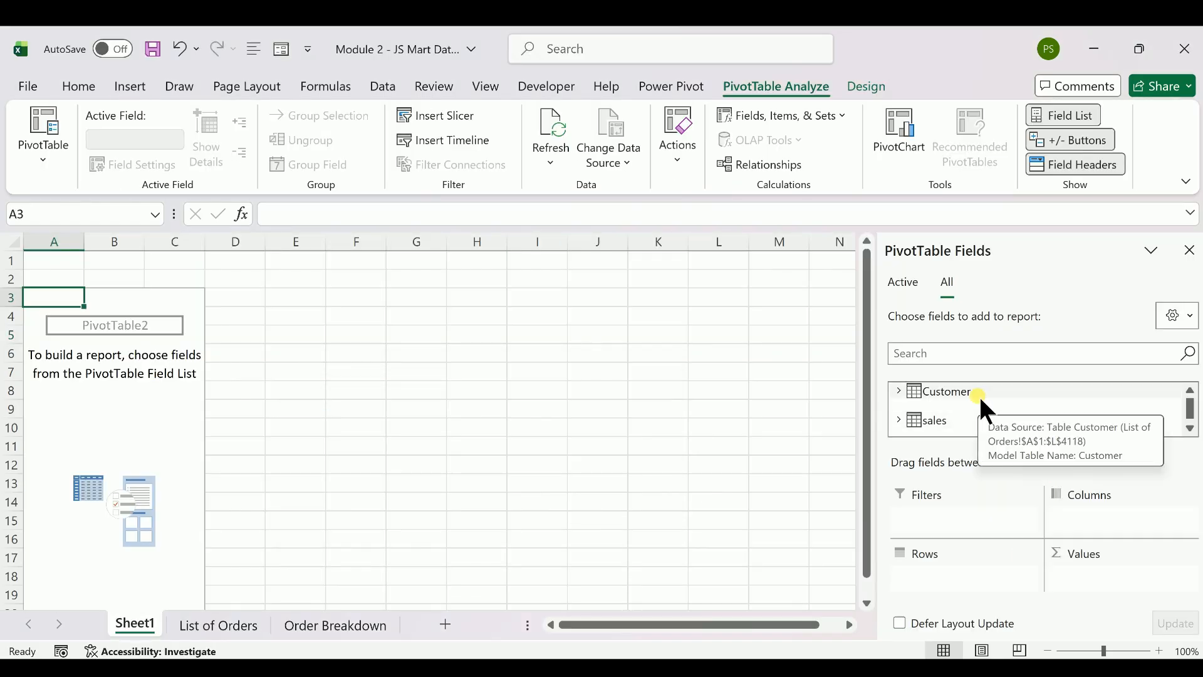
- Add the Sales field from the sales table to the PivotTable's values
mouse_move(965, 418)
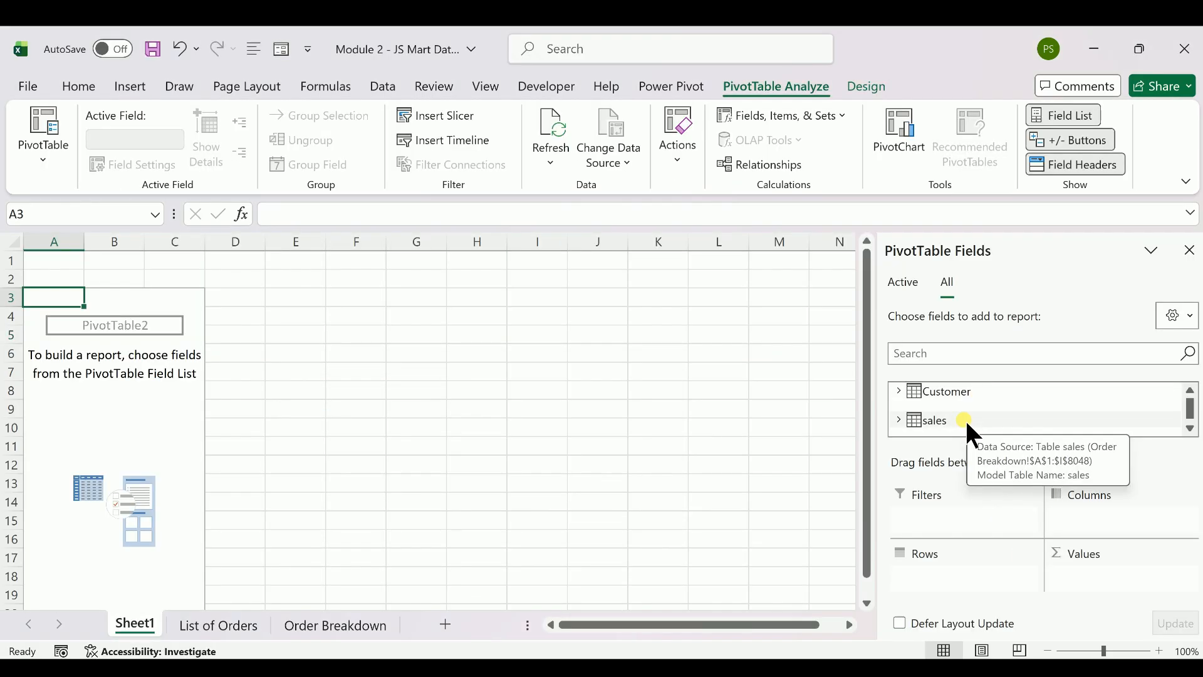
click(900, 417)
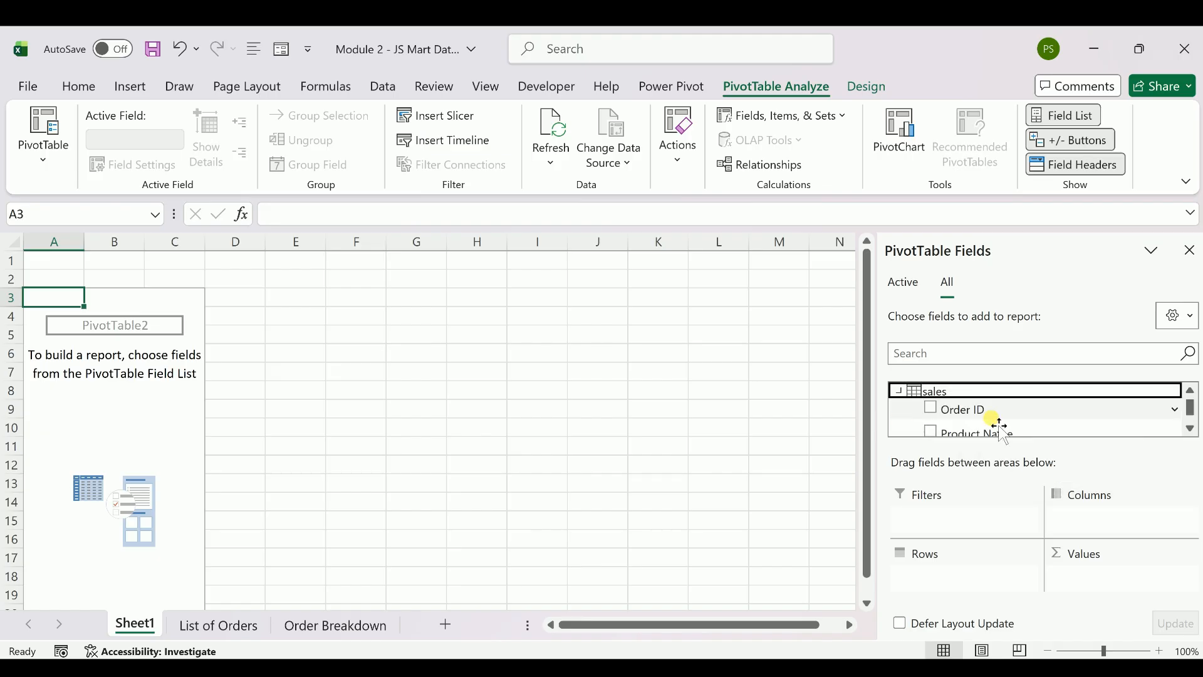
scroll(999, 429, down, 1)
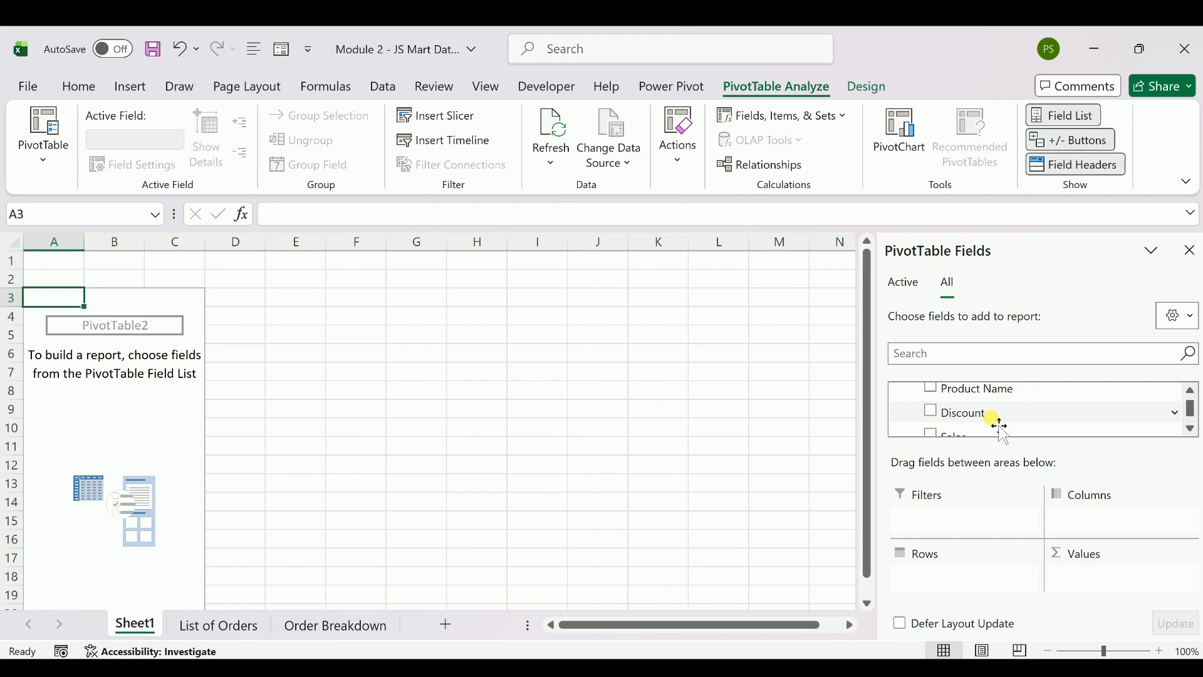
drag(953, 432, 1128, 585)
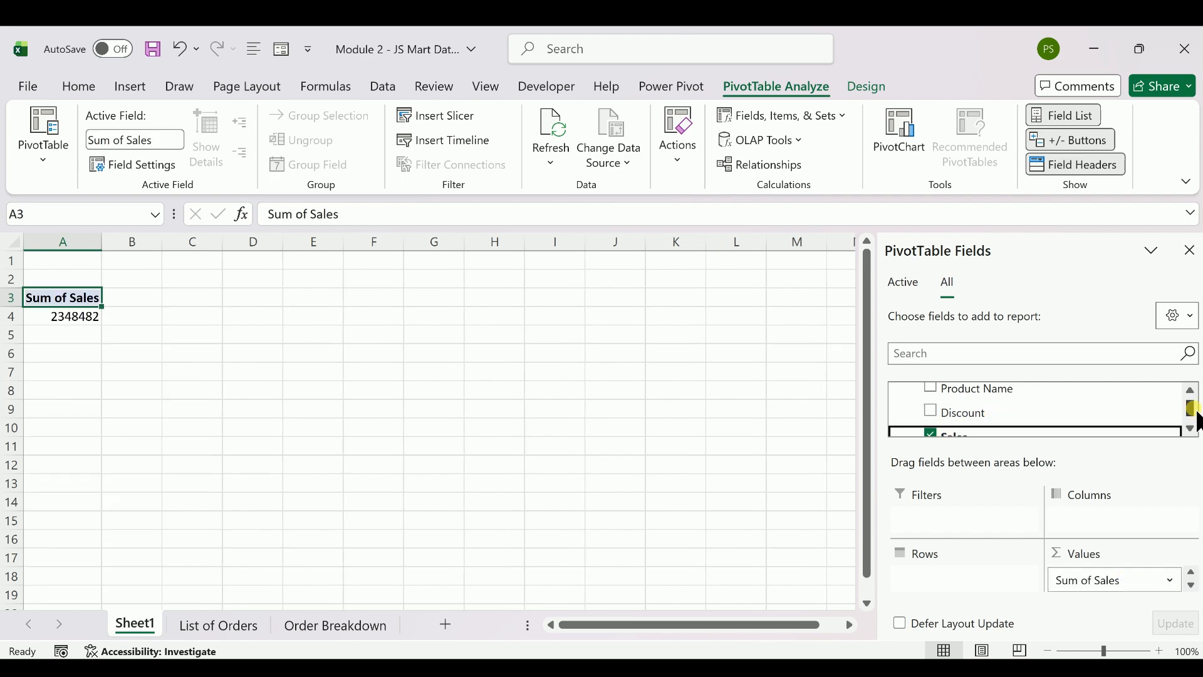
- Add the Region field from the Customer table to the PivotTable's rows
drag(1195, 410, 1193, 398)
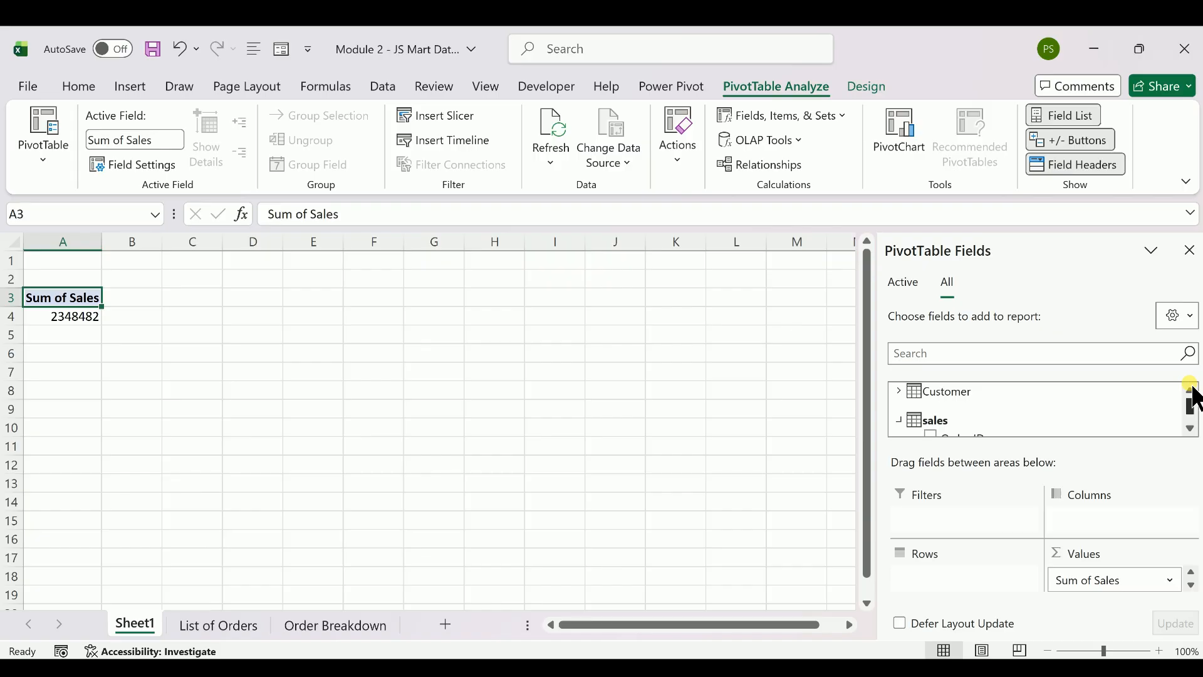
click(899, 391)
scroll(987, 414, down, 1)
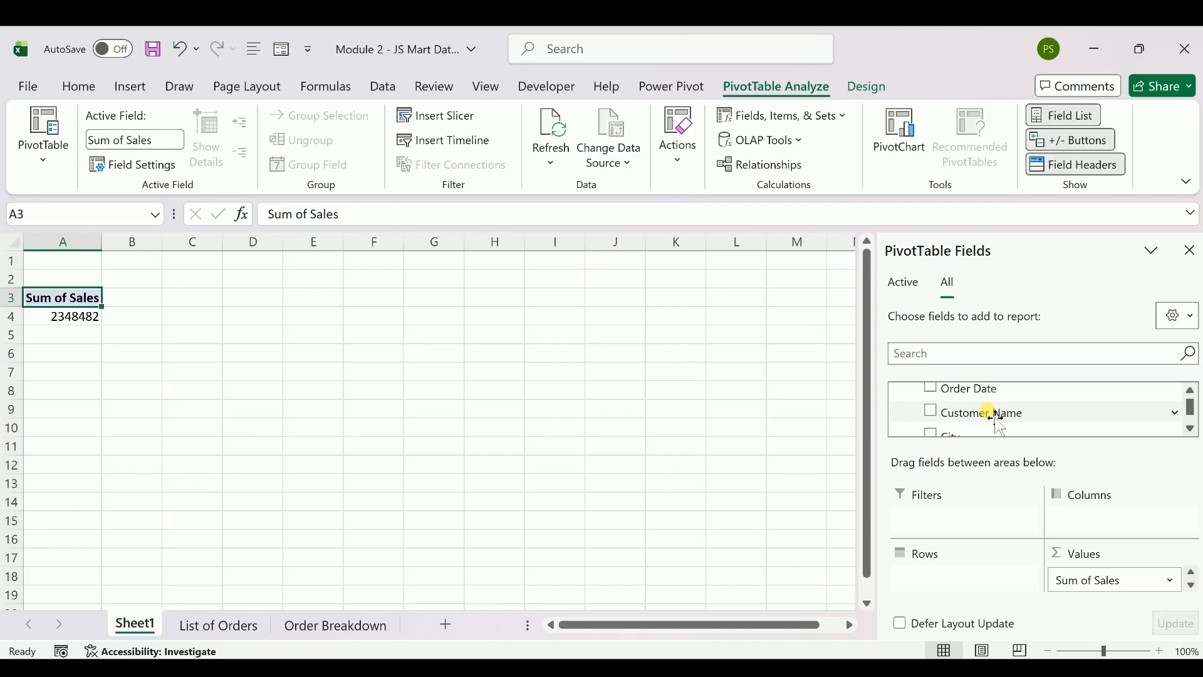
scroll(998, 420, down, 1)
scroll(993, 417, down, 1)
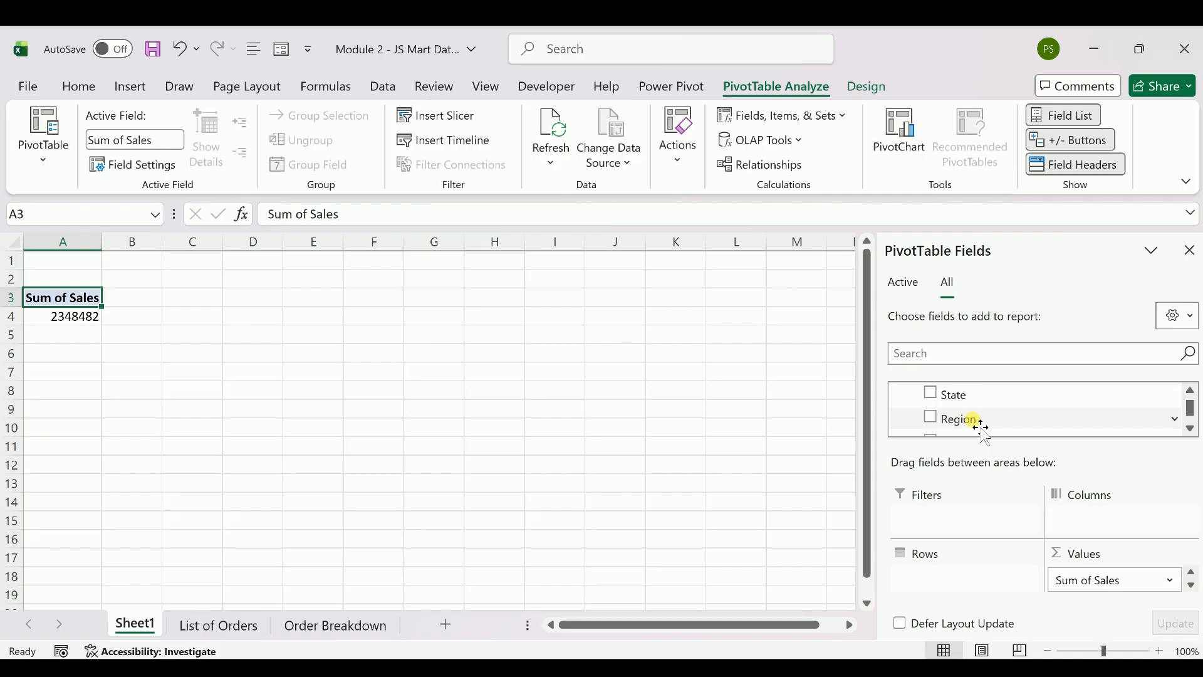
drag(980, 422, 940, 585)
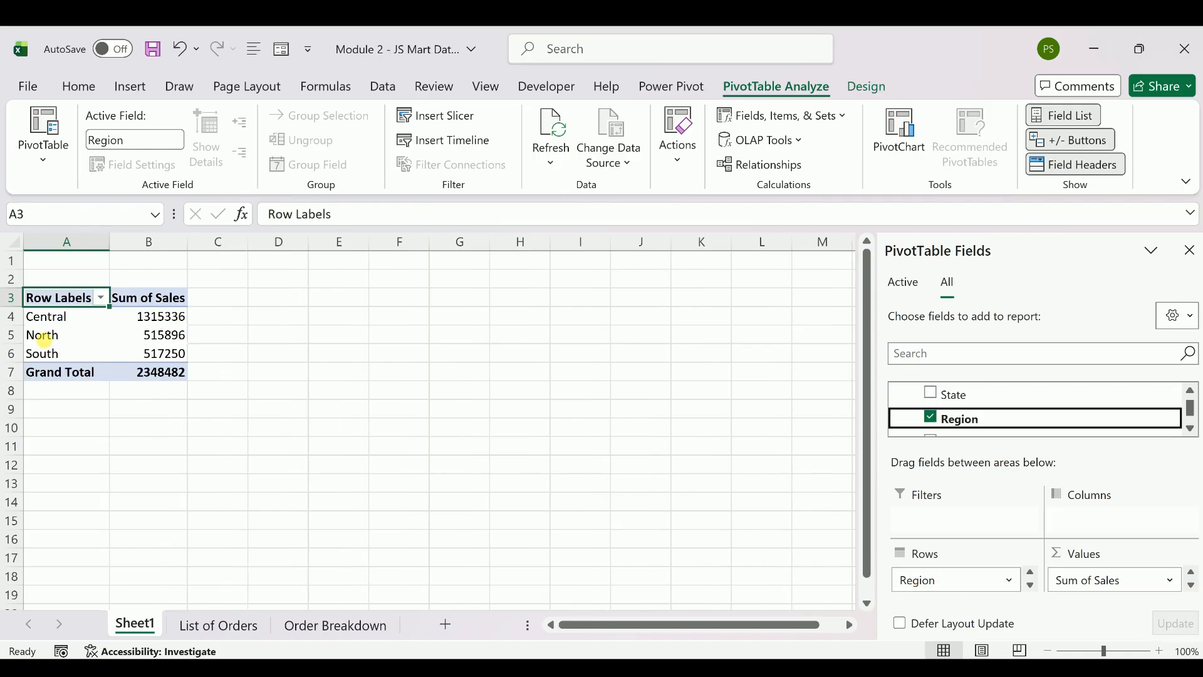